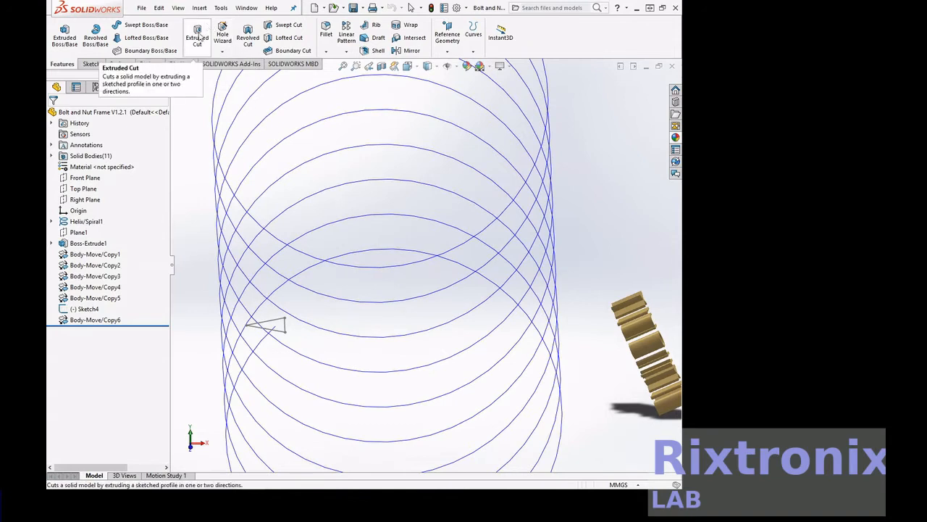
Step: Review the pitch, revolution and diameter parameters of the existing helix without changing them
left_click(86, 221)
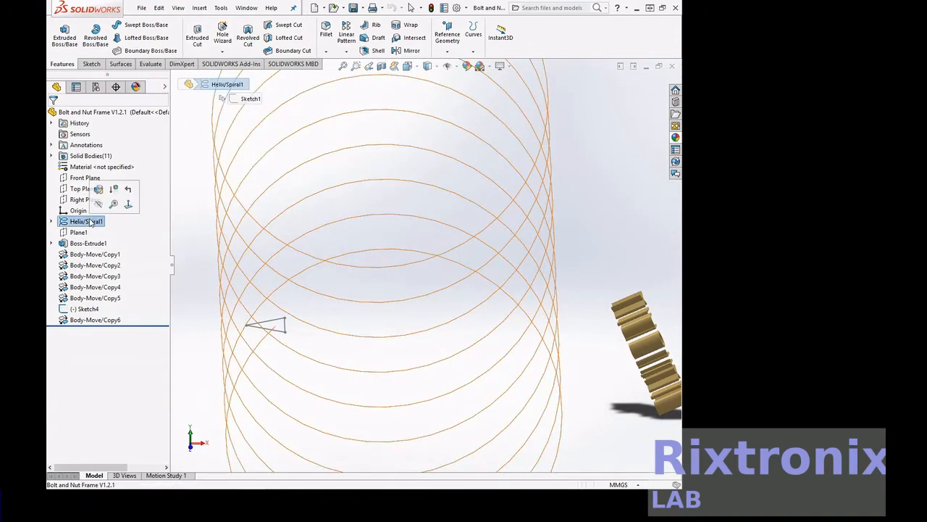
left_click(52, 221)
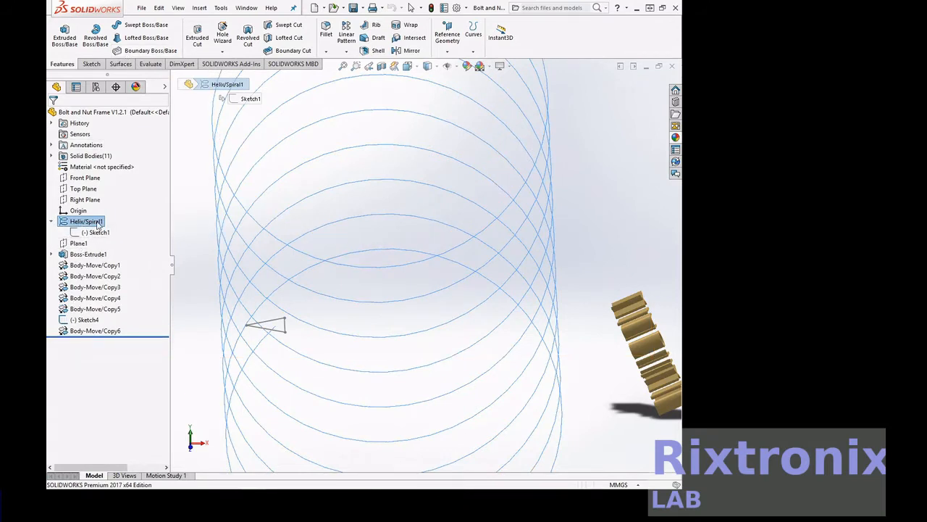
right_click(98, 224)
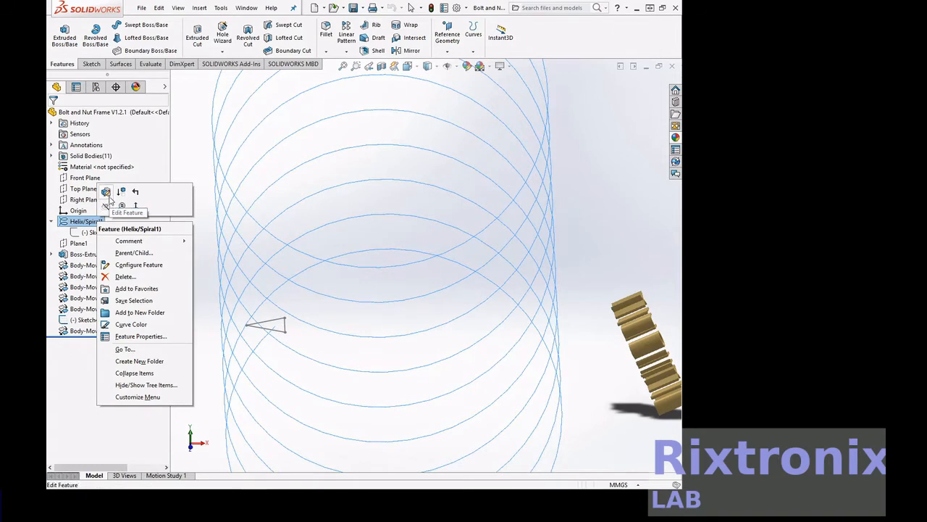
left_click(106, 193)
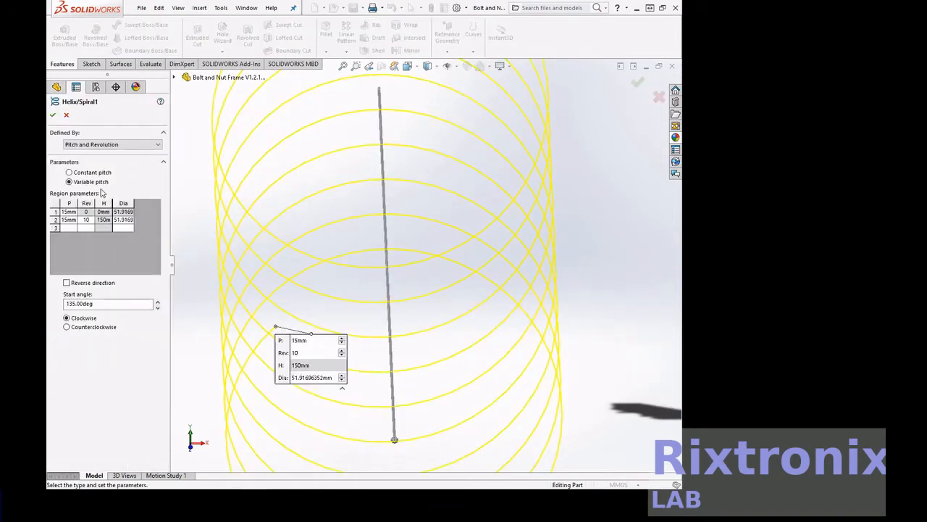
left_click(52, 114)
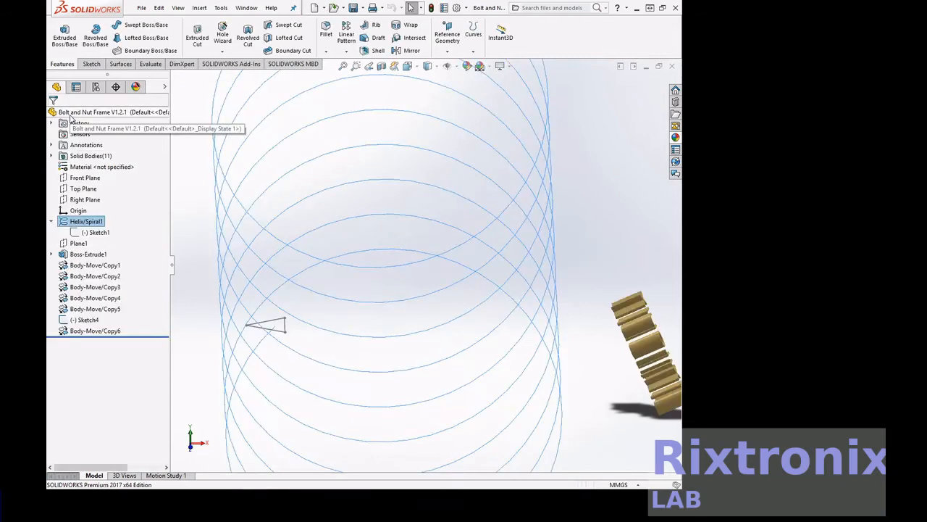
Step: Sweep the triangular sketch profile along the helix to create a solid thread
left_click(93, 320)
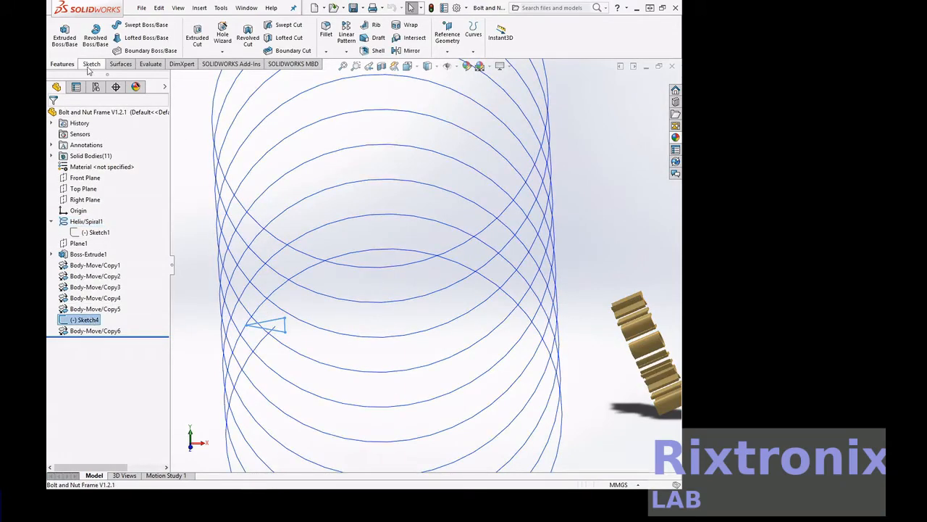
left_click(134, 27)
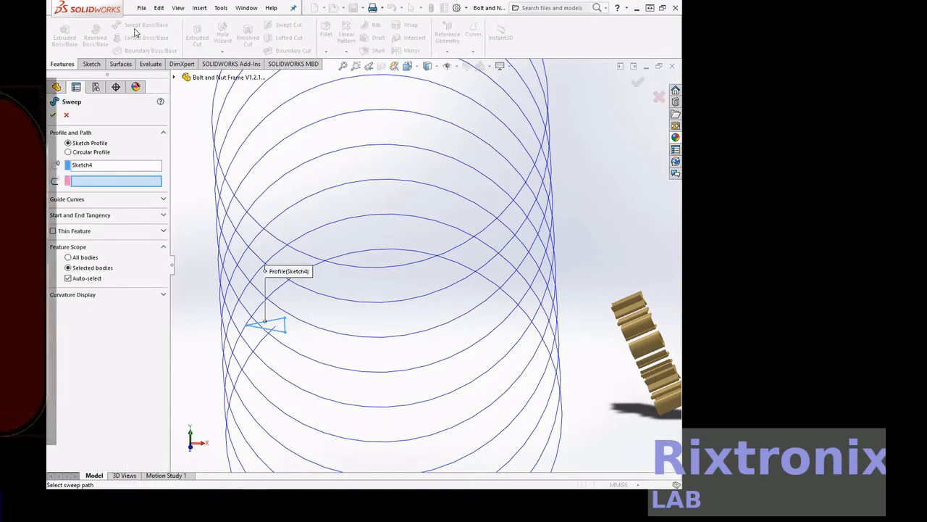
left_click(253, 312)
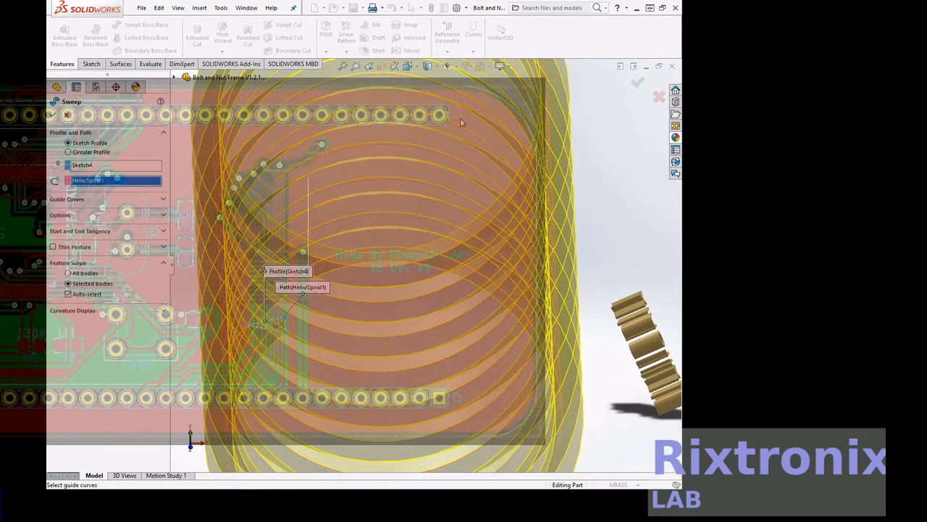
right_click(567, 121)
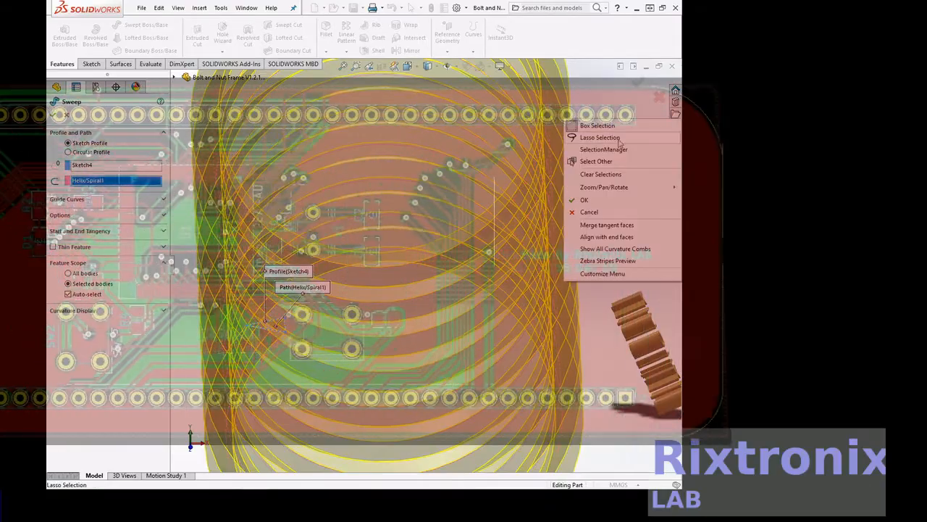
mouse_move(609, 187)
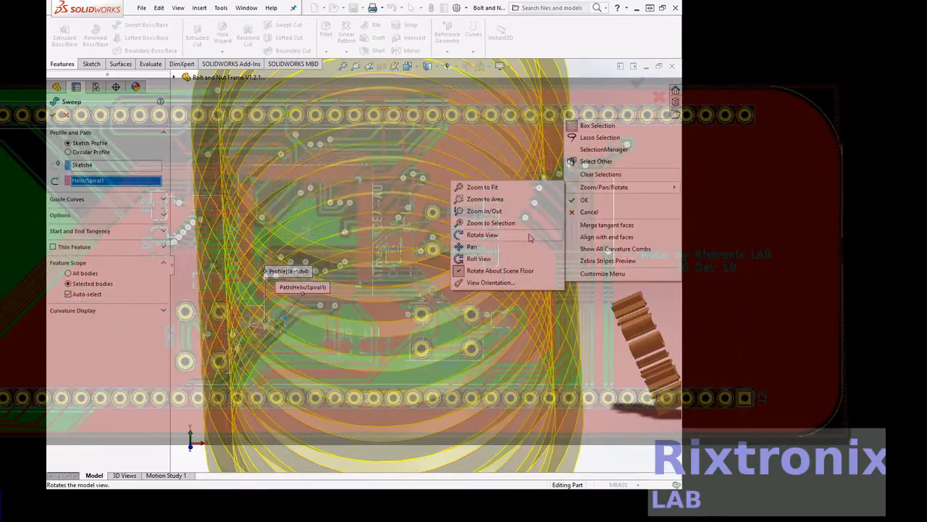
left_click(530, 235)
left_click_drag(623, 239, 625, 216)
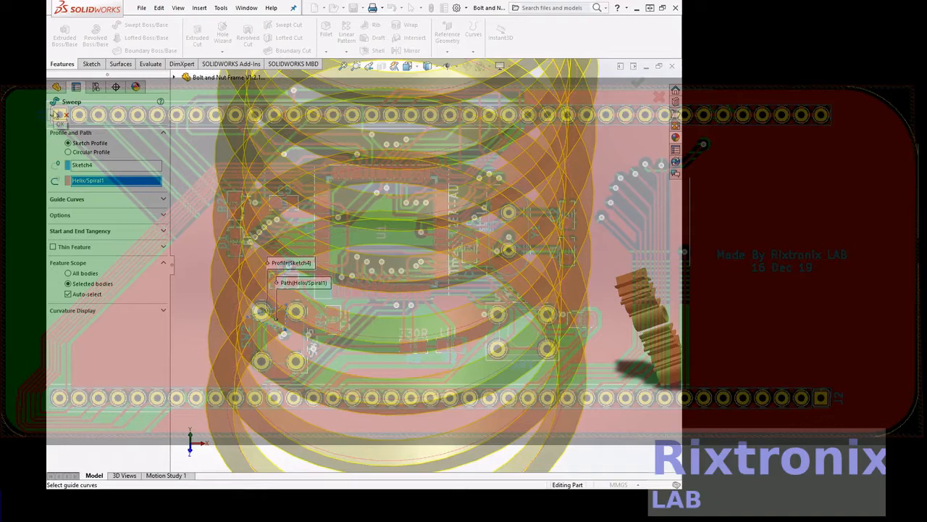
left_click(55, 114)
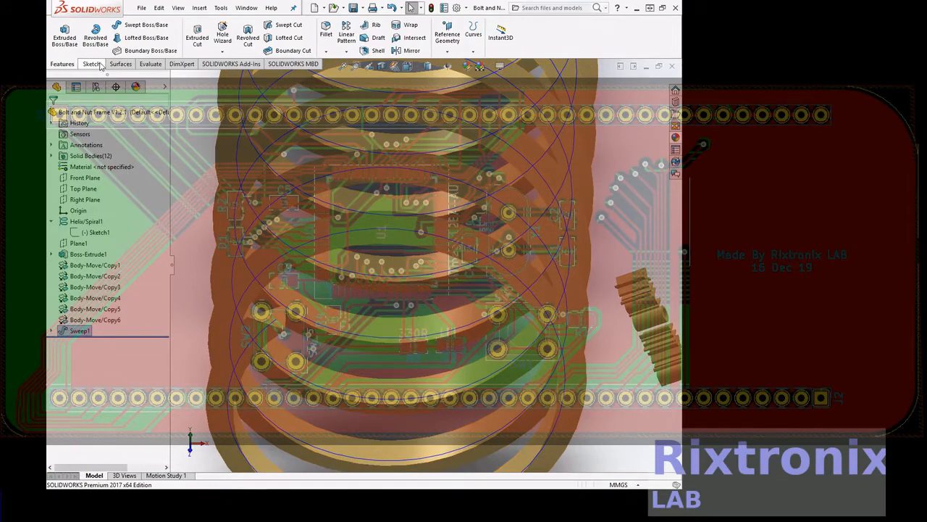
Step: Save the part under the new name "Bolt Self Taped V1.2.1" in the Solidworks folder
left_click(141, 8)
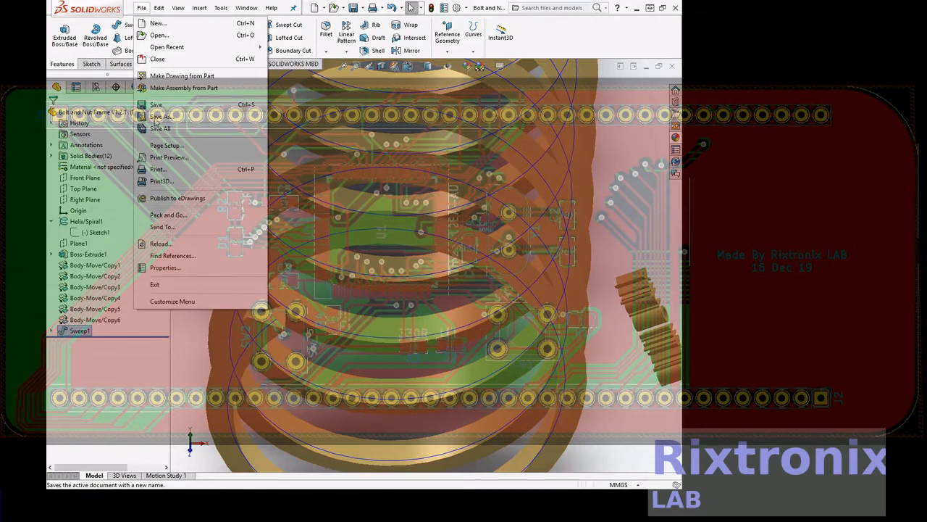
left_click(156, 117)
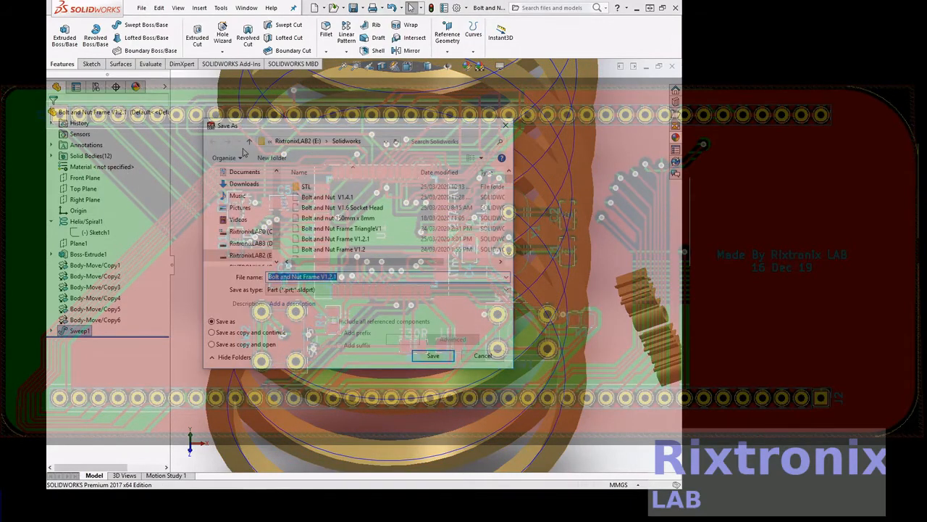
key("End")
key("ctrl+shift+Right")
key("ctrl+shift+Right")
key("ctrl+shift+Right")
type("Se")
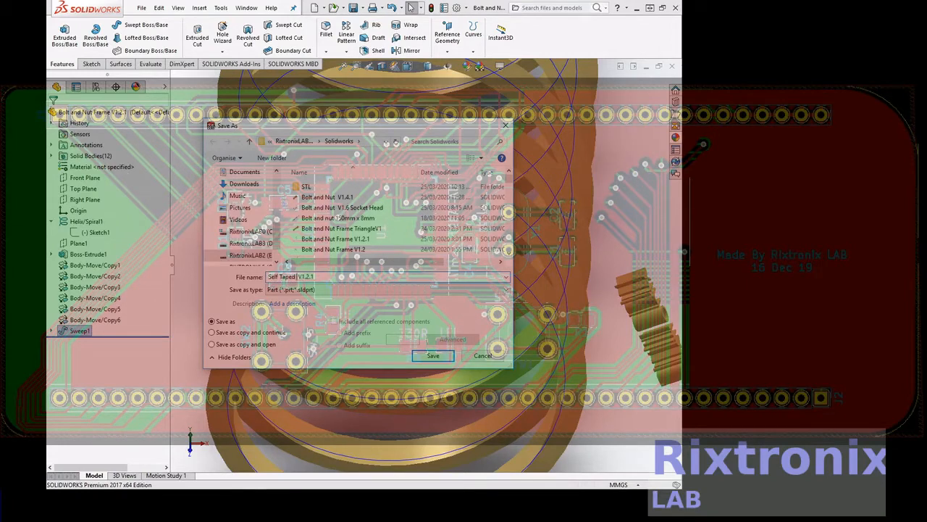
type("Bolt")
key("End")
left_click(432, 356)
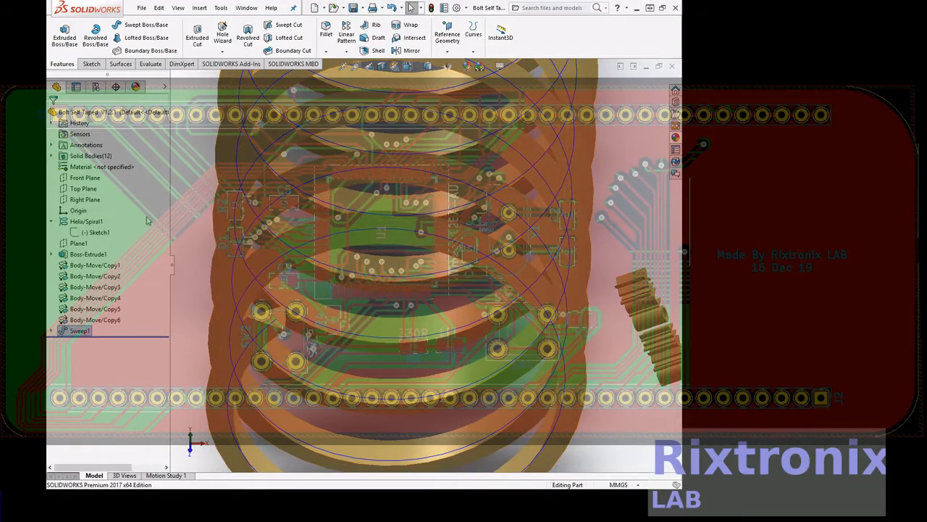
Step: Sketch a circle of about 26 mm radius centred on the origin on the Front Plane and inspect it from the right side
left_click(88, 180)
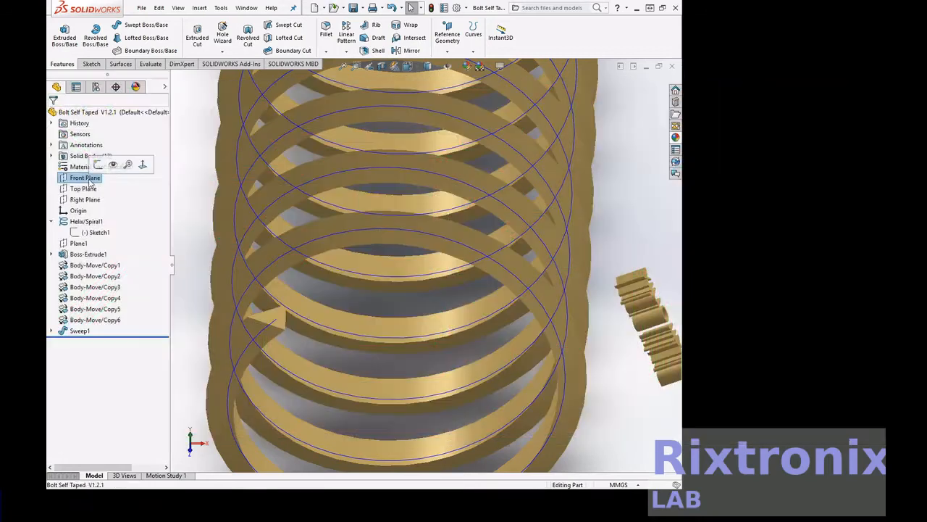
left_click(143, 166)
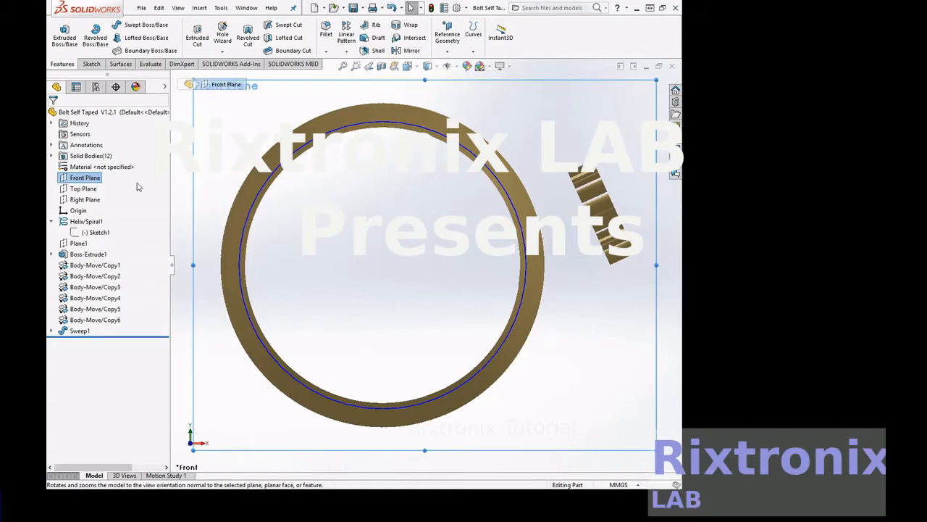
left_click(92, 63)
left_click(131, 24)
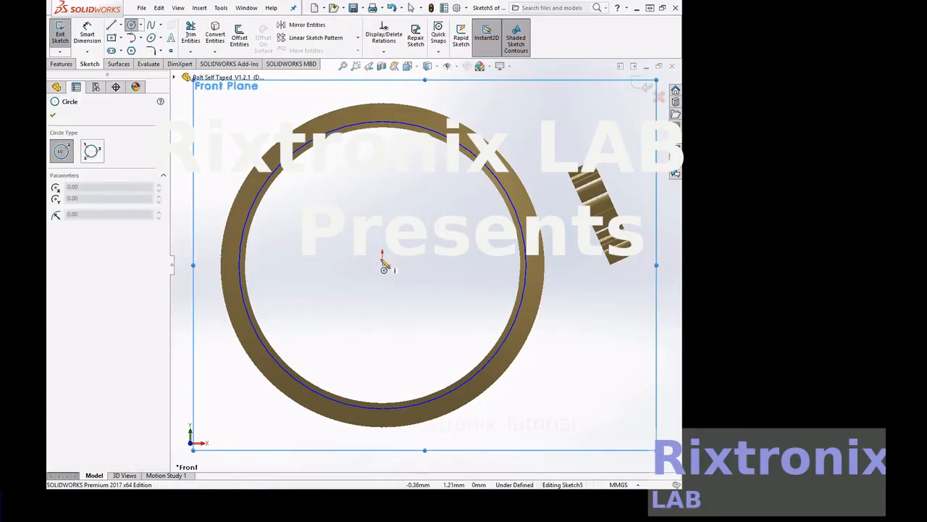
left_click(384, 265)
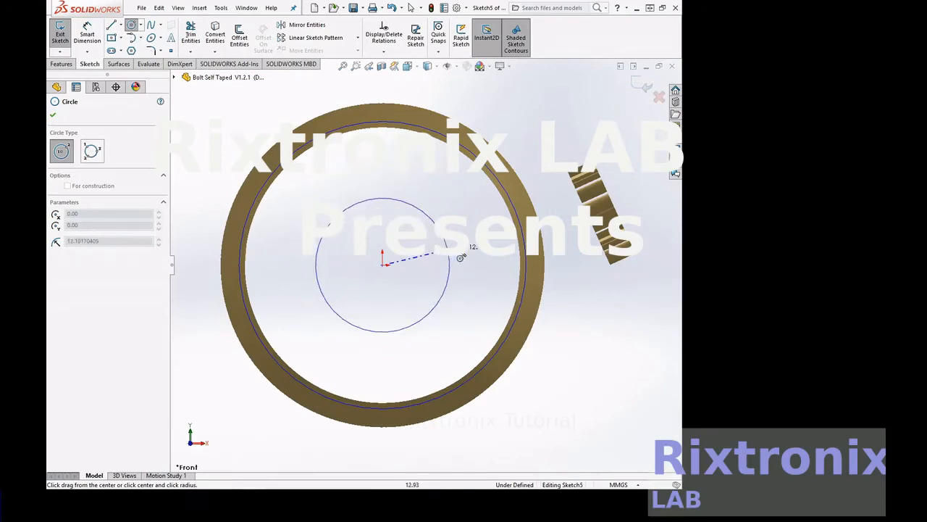
left_click(521, 229)
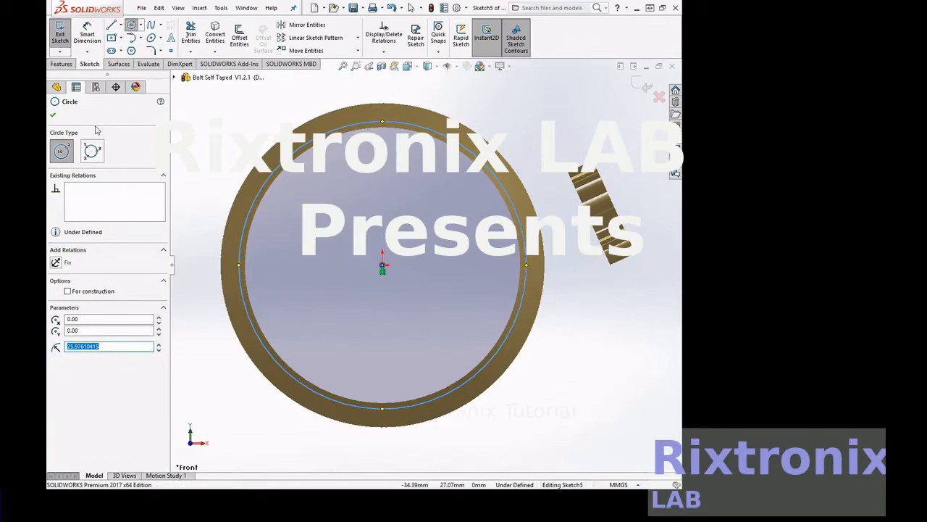
left_click(53, 115)
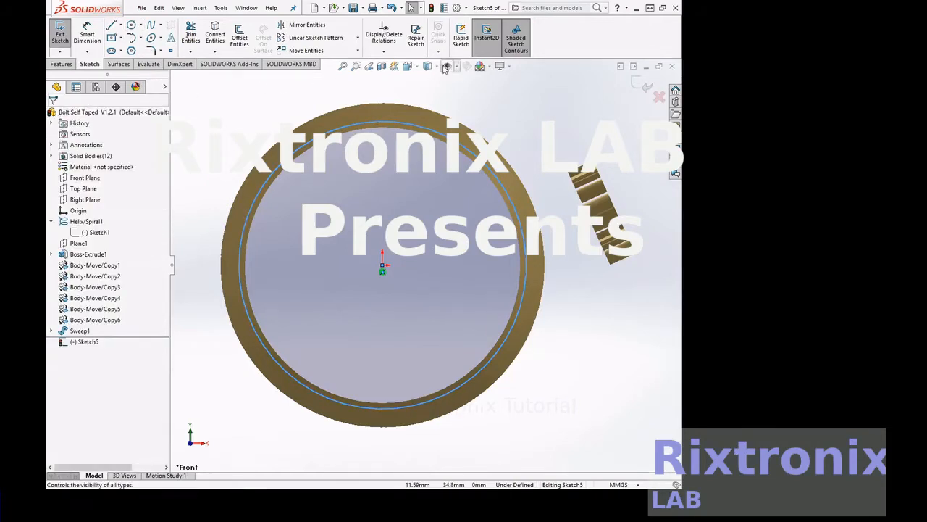
left_click(417, 69)
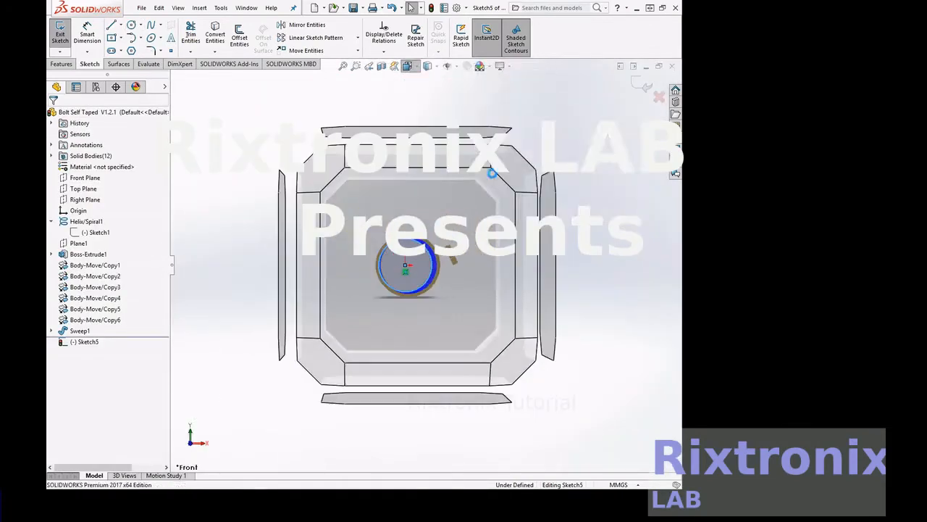
left_click(547, 290)
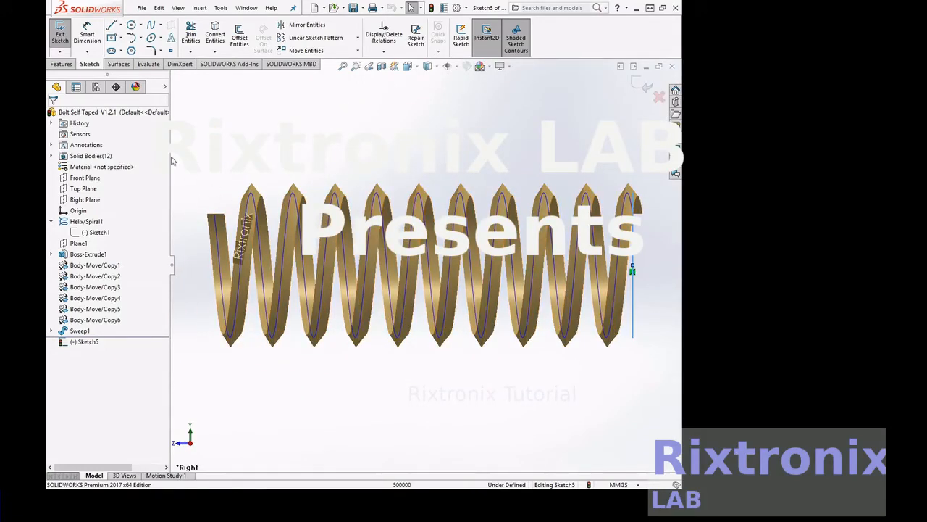
left_click(60, 36)
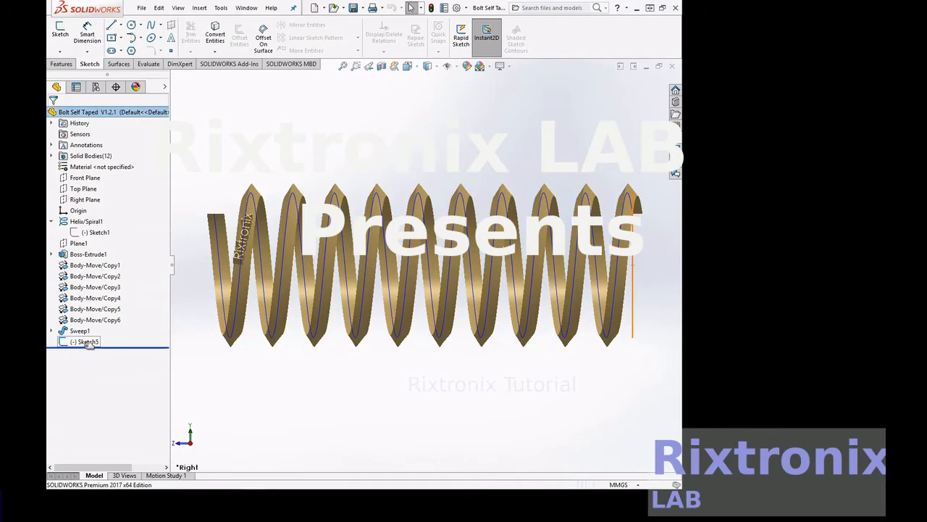
Step: Delete the circle sketch made on the Front Plane
left_click(86, 342)
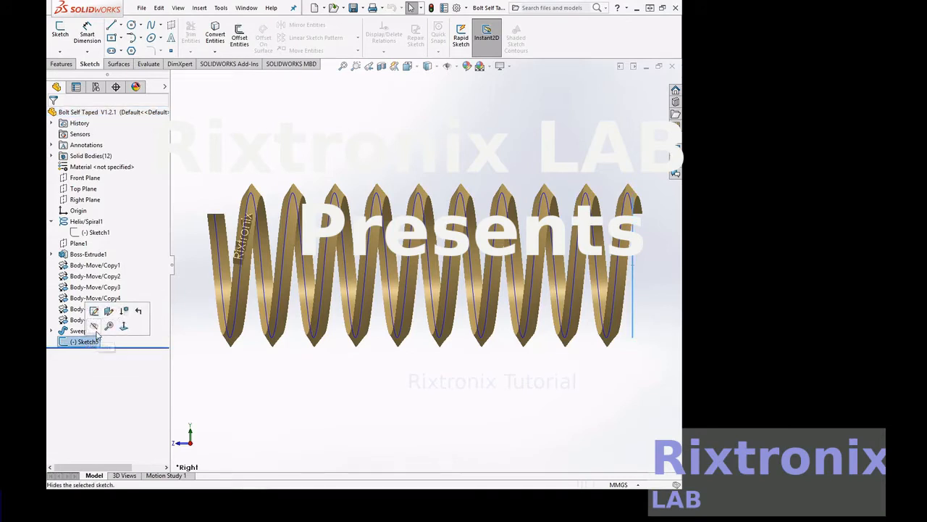
right_click(88, 342)
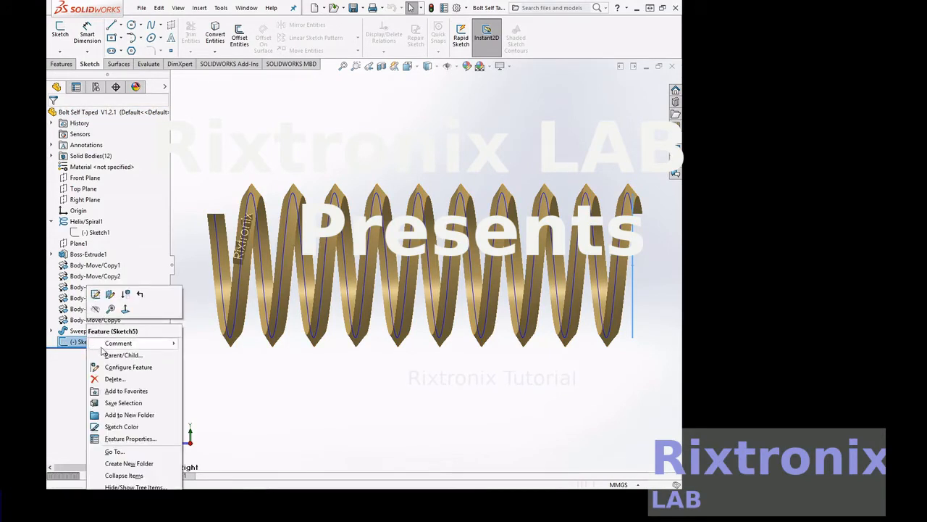
left_click(128, 380)
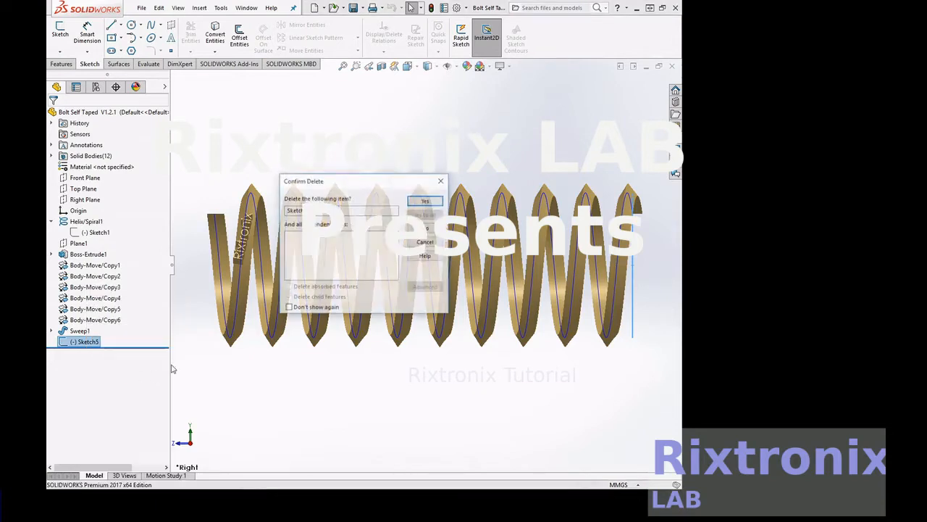
left_click(424, 200)
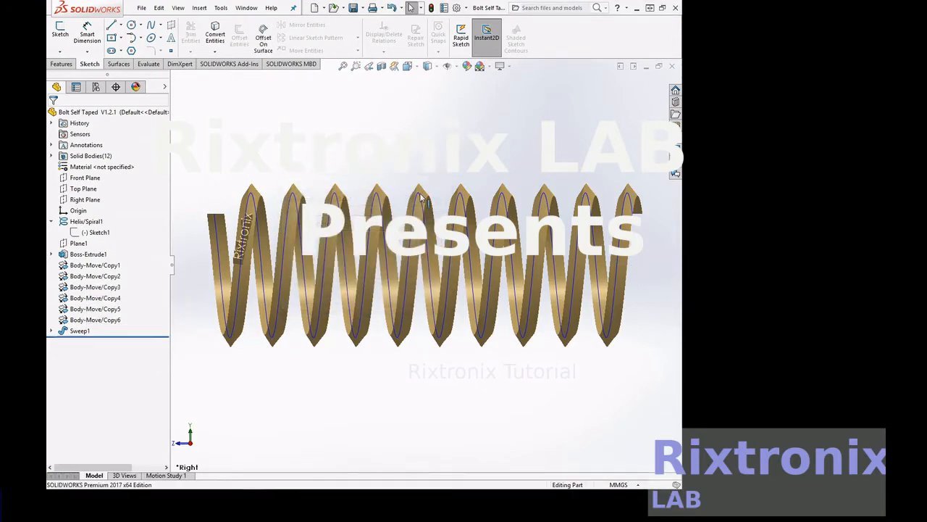
Step: Create a reference plane offset 10 mm from the Front Plane, flipped to the side away from the thread
left_click(84, 177)
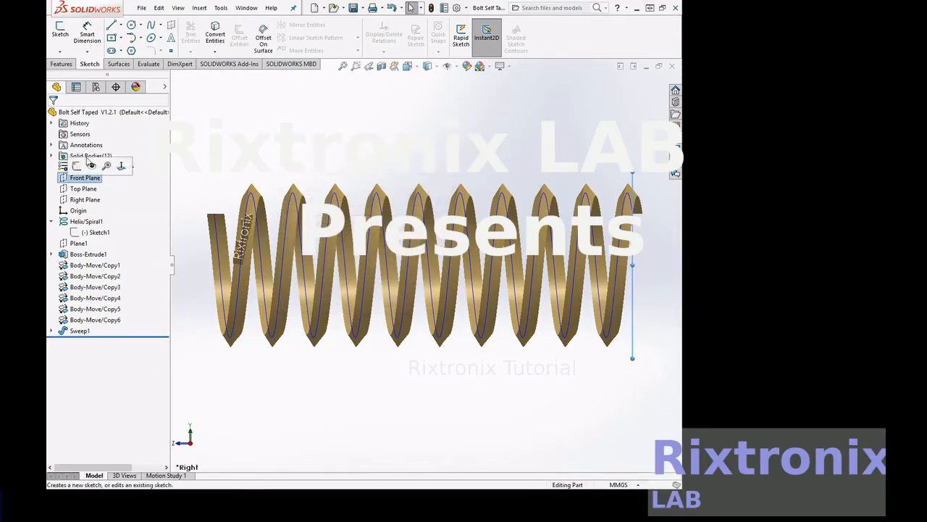
left_click(58, 65)
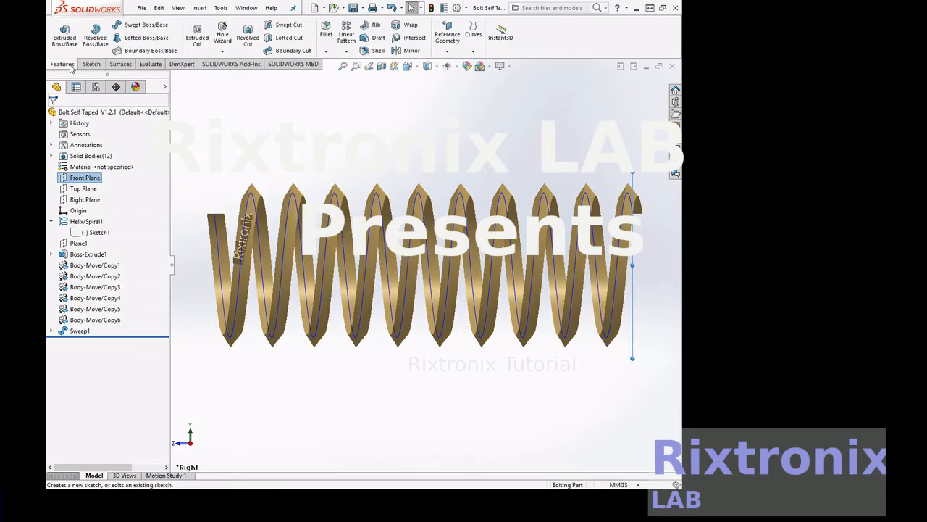
left_click(447, 52)
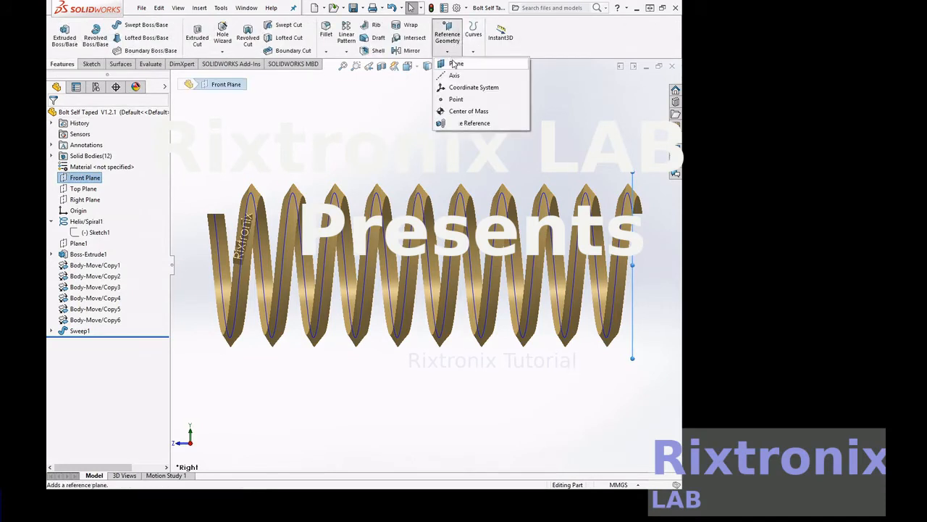
left_click(456, 64)
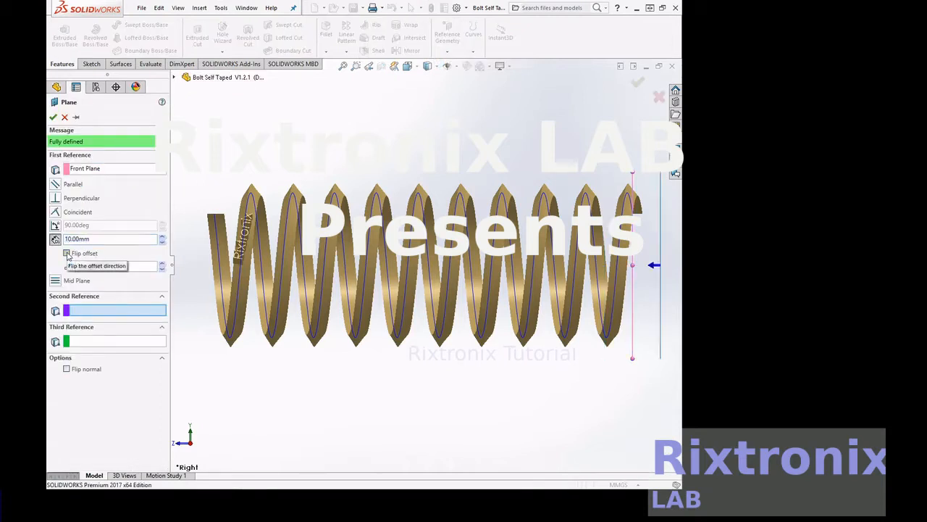
left_click(66, 254)
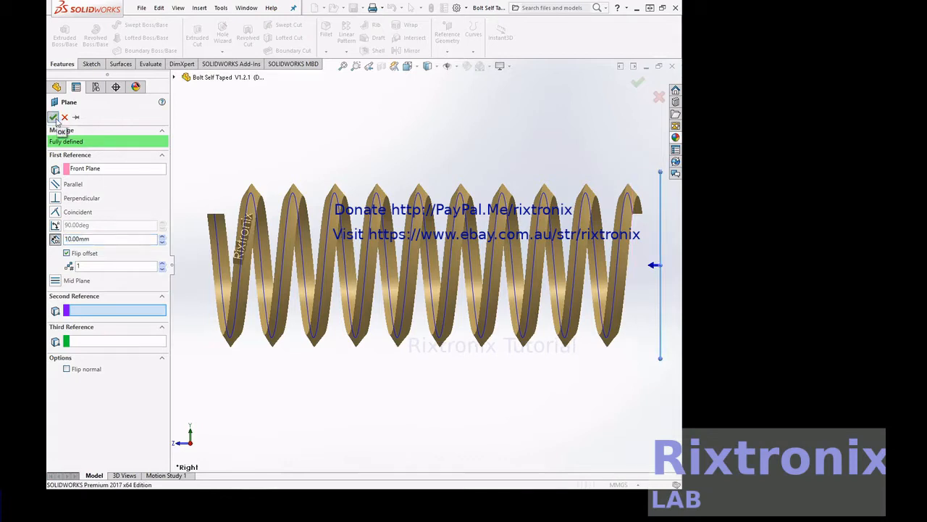
left_click(53, 118)
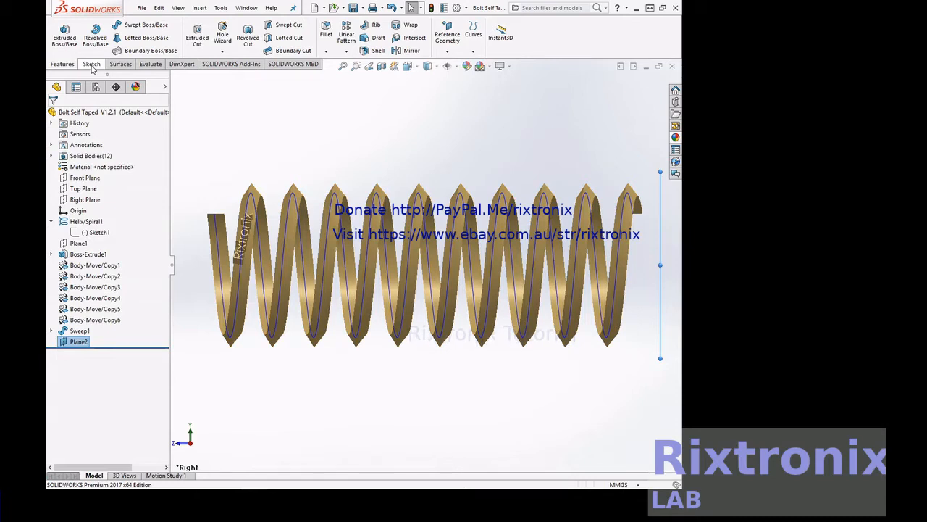
Step: Sketch a circle of about 26.2 mm radius centred on the origin on the offset reference plane, and close the sketch
left_click(90, 63)
right_click(76, 342)
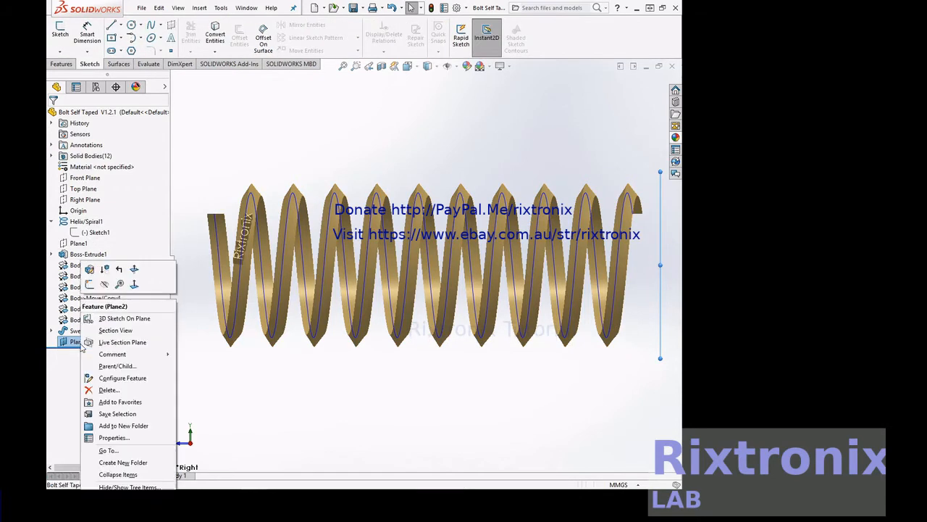
left_click(135, 285)
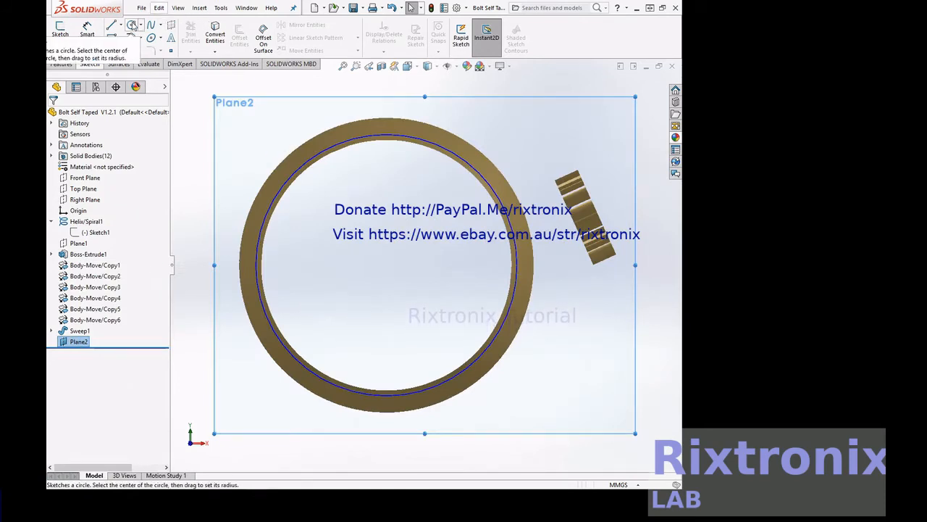
left_click(133, 26)
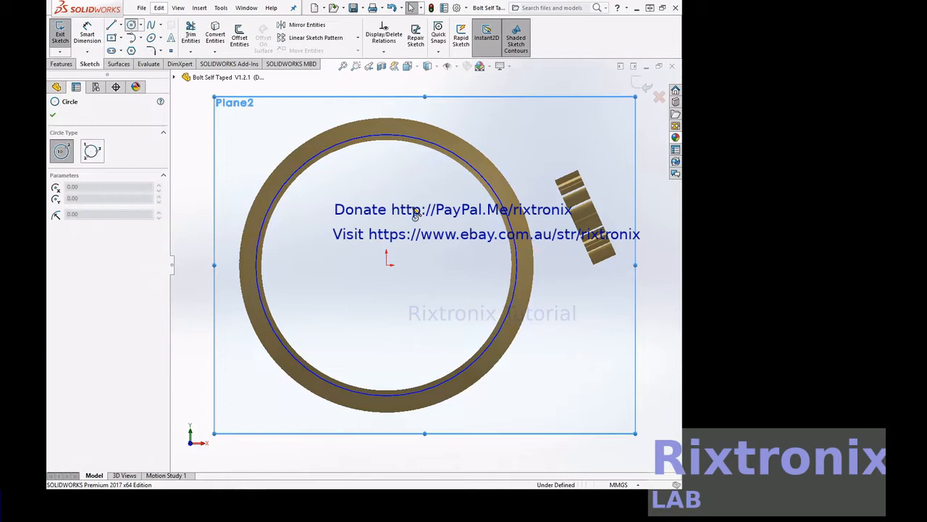
left_click(386, 264)
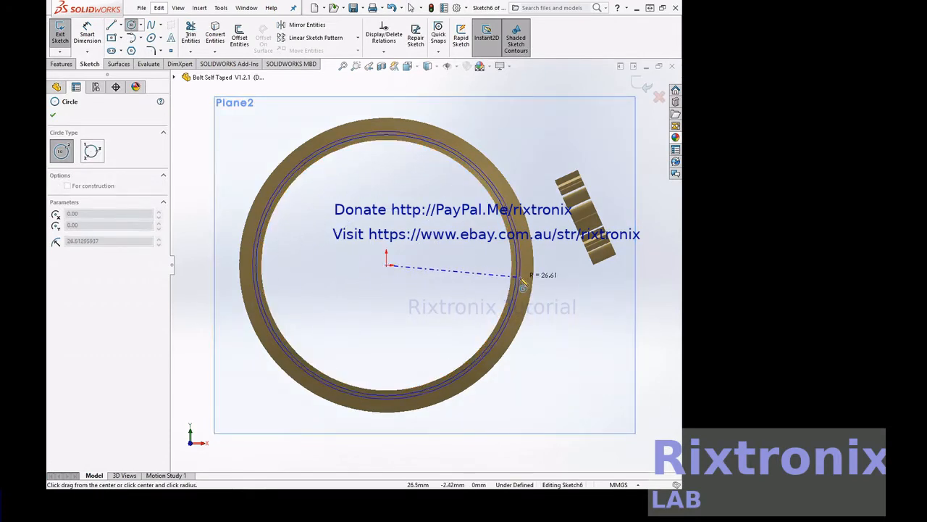
left_click(520, 283)
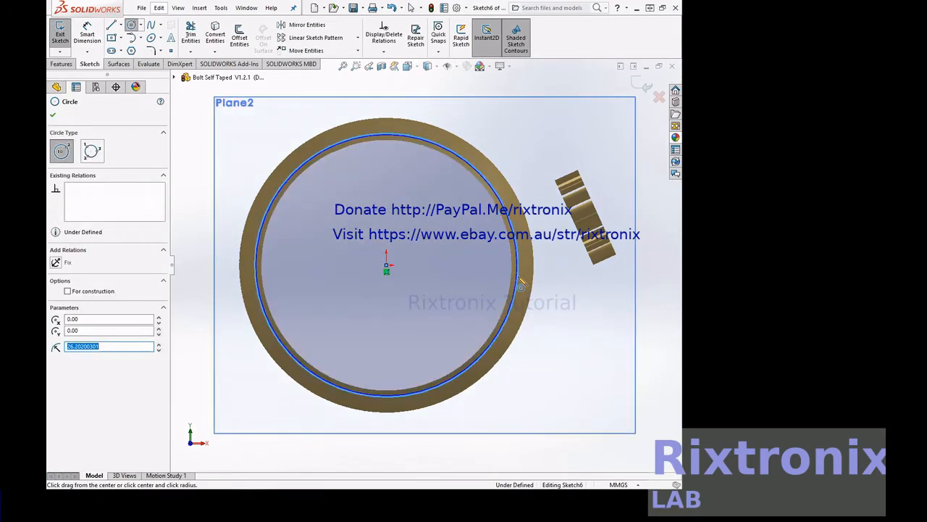
left_click(54, 116)
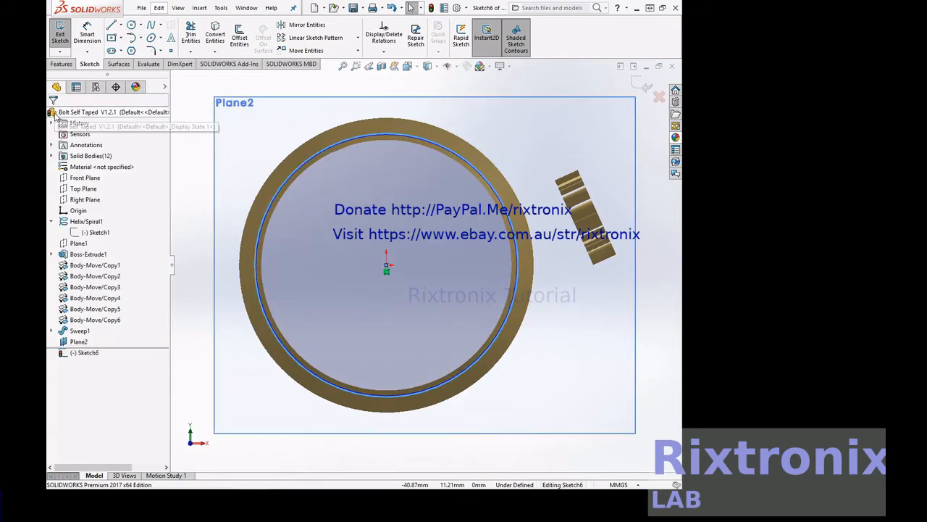
left_click(61, 30)
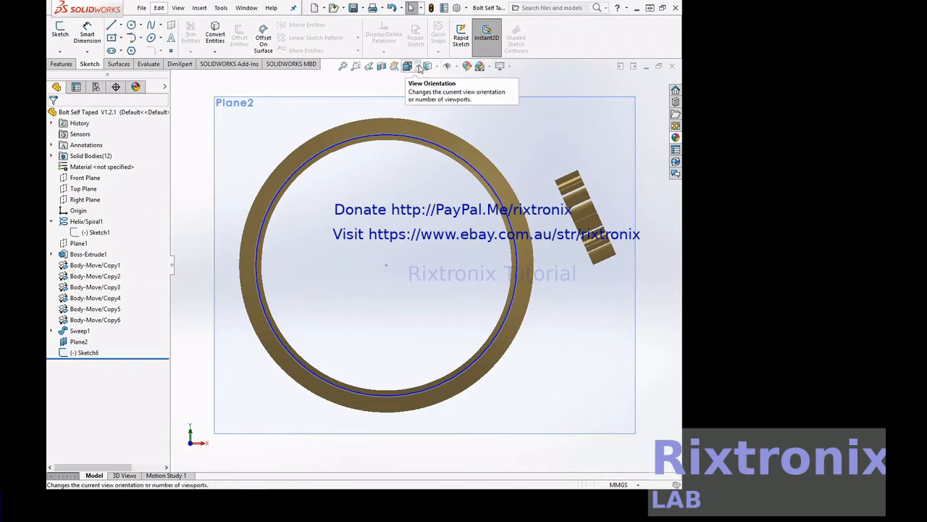
Step: Set up a blind boss extrusion of the circle sketch towards the thread, 155 mm deep, with merge result turned off
left_click(427, 67)
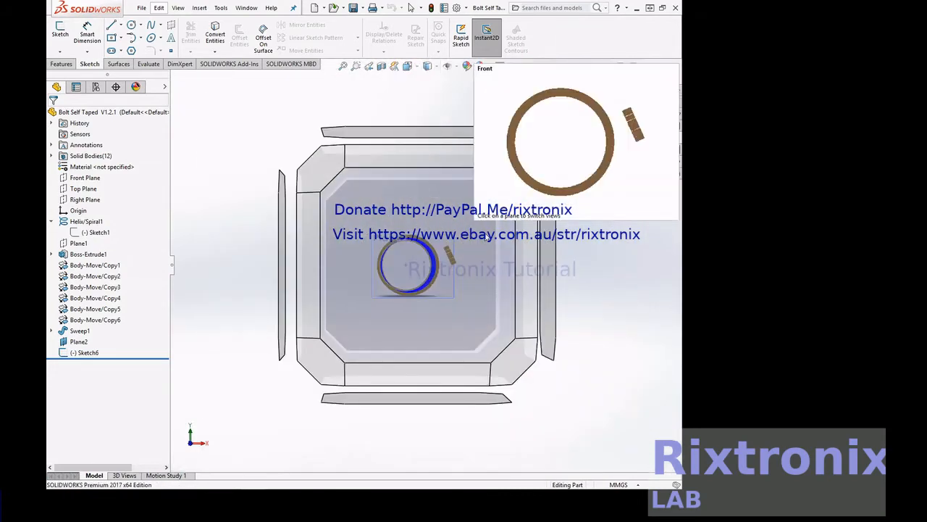
left_click(547, 265)
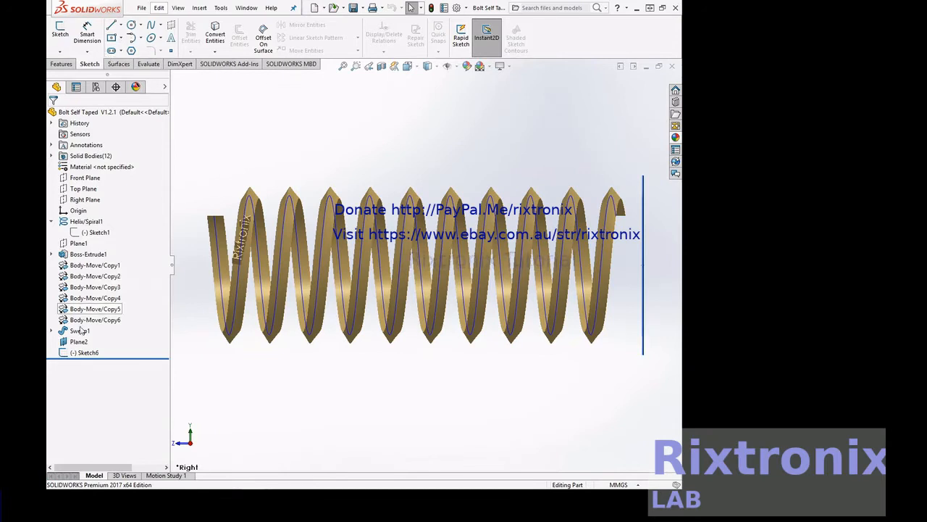
left_click(87, 353)
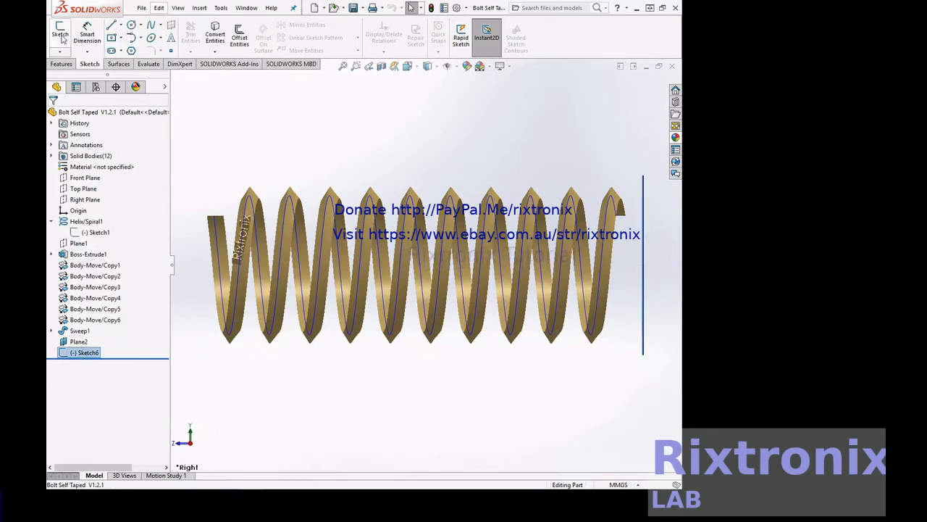
left_click(61, 65)
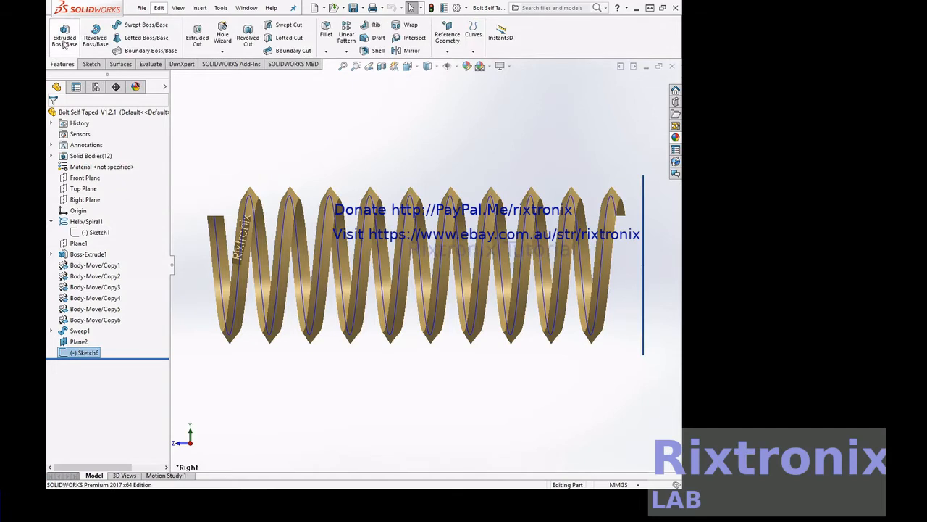
left_click(63, 40)
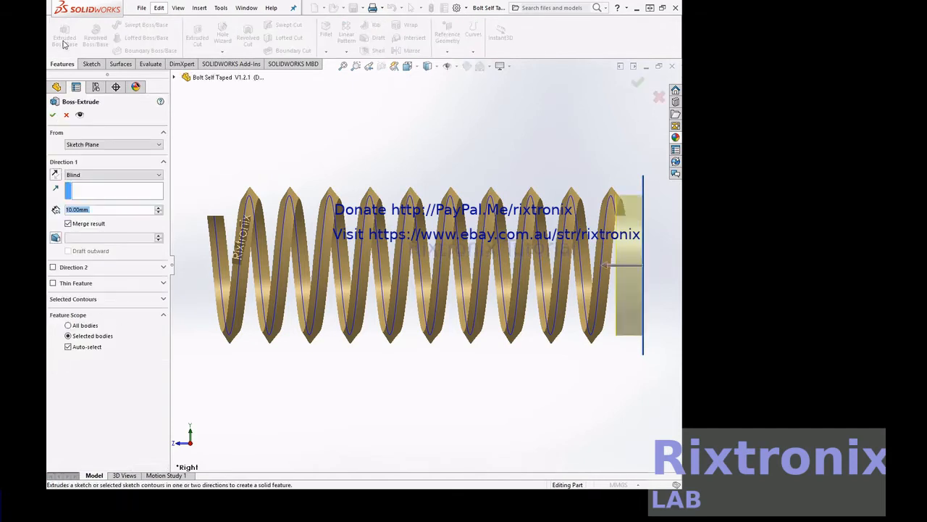
left_click(69, 224)
left_click(69, 209)
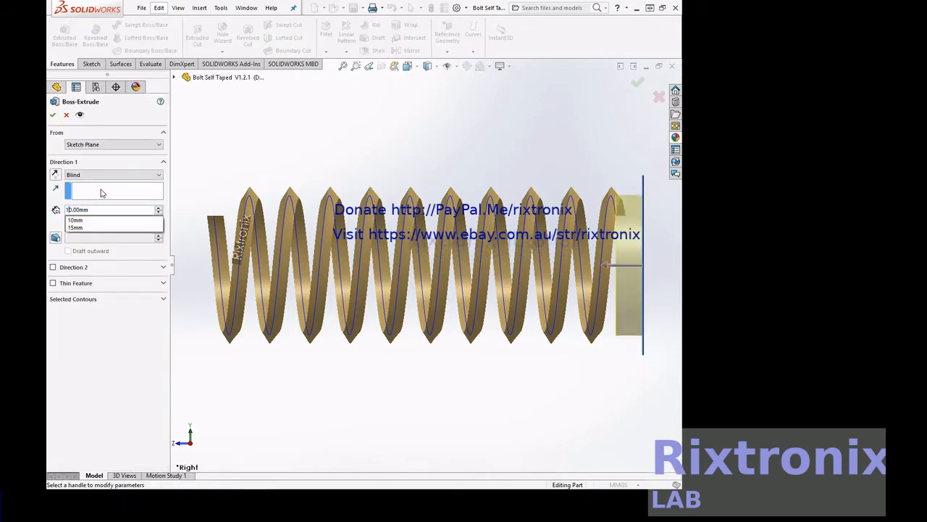
type("5")
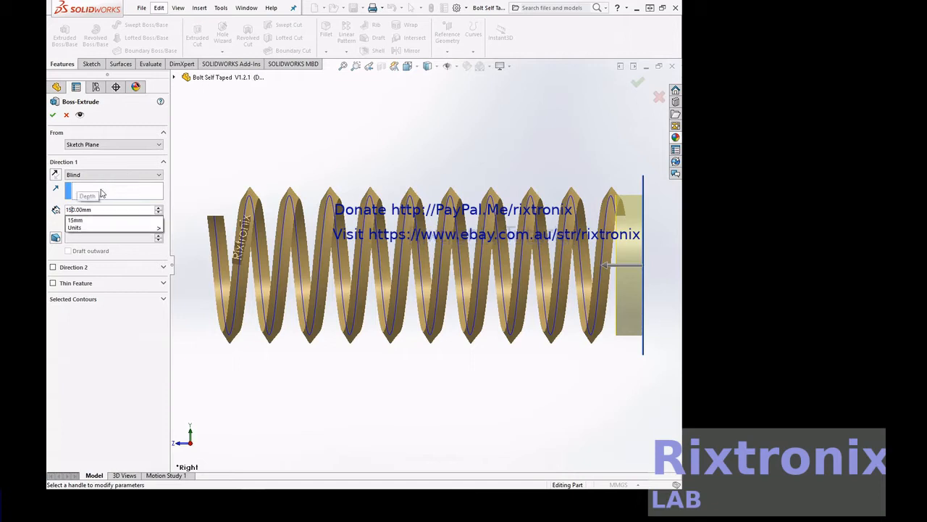
type("5")
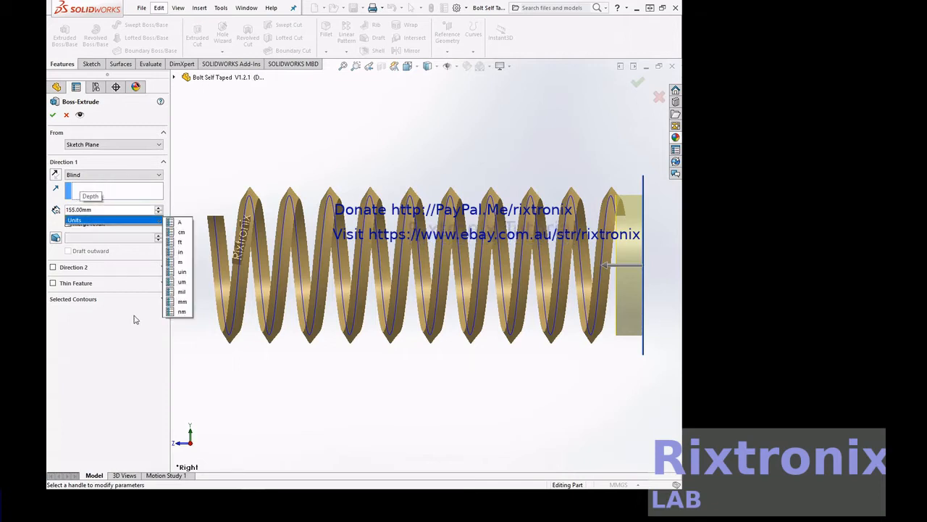
key("Return")
Step: Increase the extrusion depth to 164 mm to span the full thread length, finish the extrusion and save the part
left_click(70, 209)
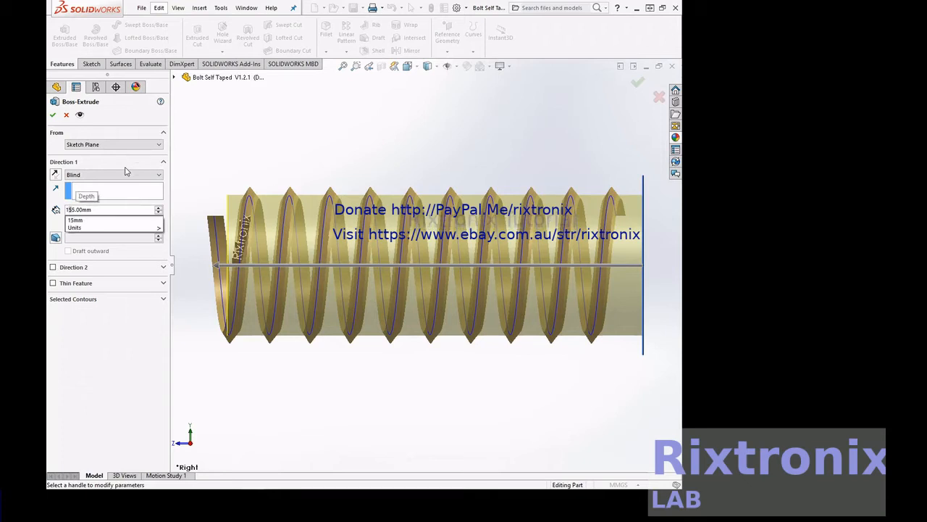
key("Right")
key("Delete")
type("9")
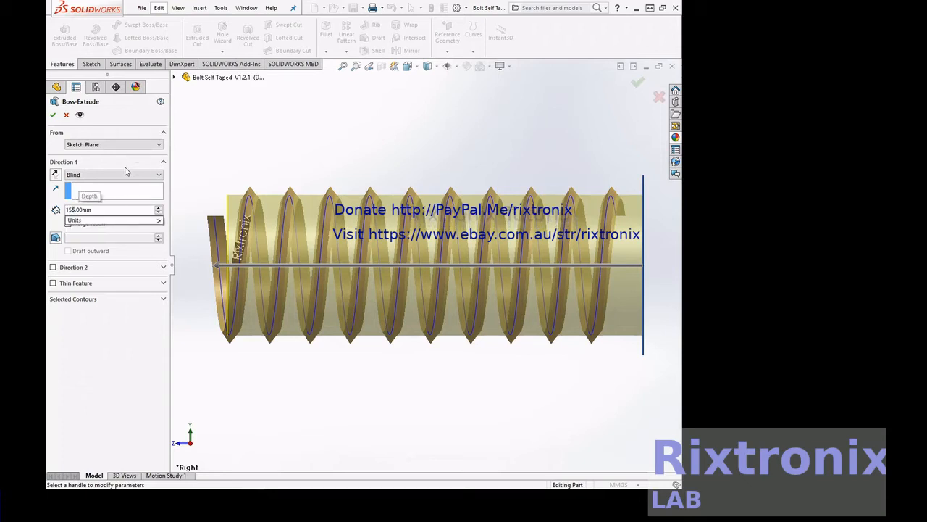
key("Return")
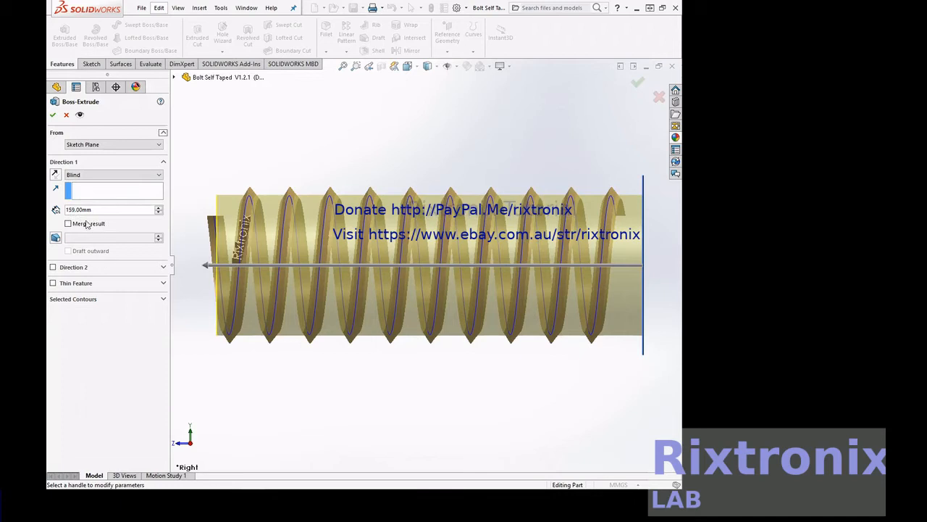
key("BackSpace")
key("BackSpace")
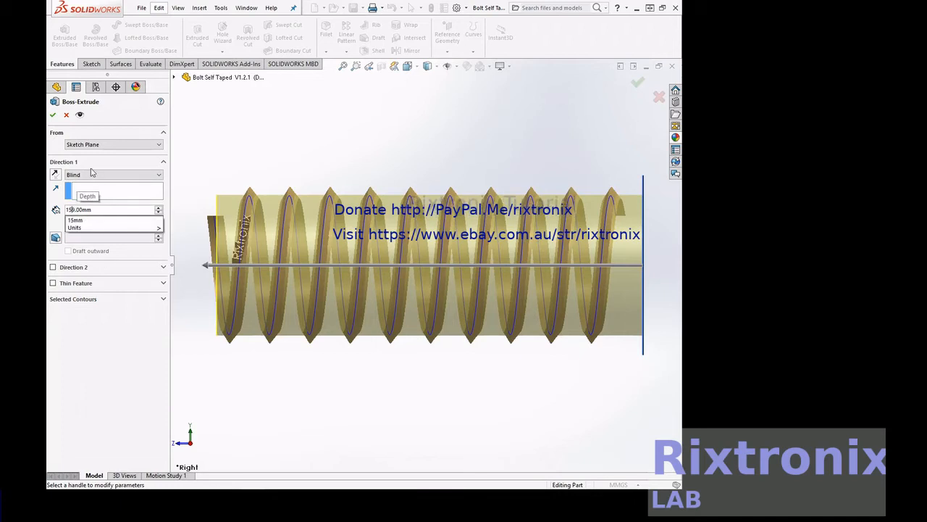
type("69")
key("Return")
key("BackSpace")
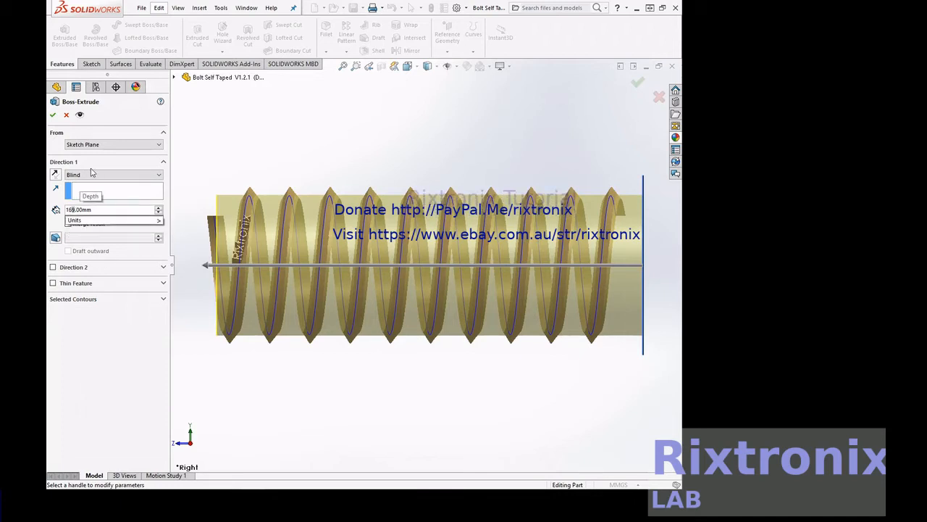
type("3")
key("Return")
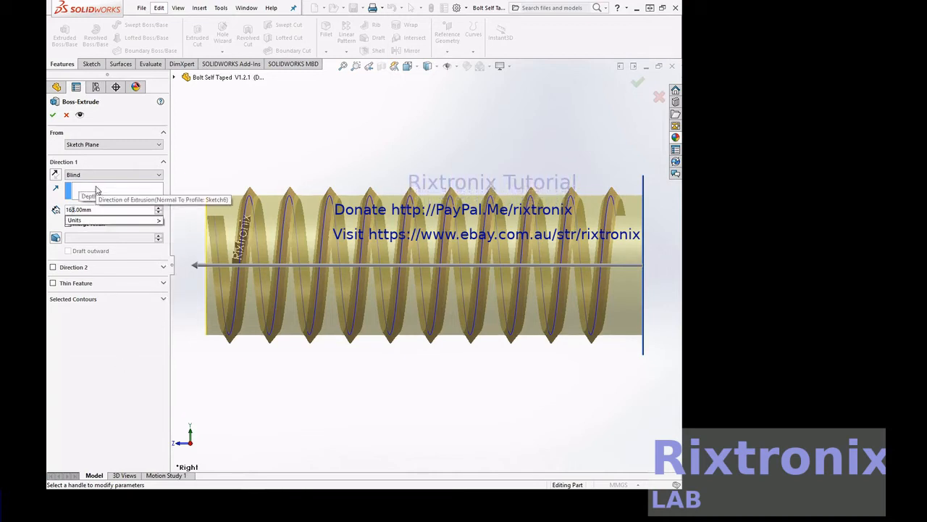
left_click(114, 352)
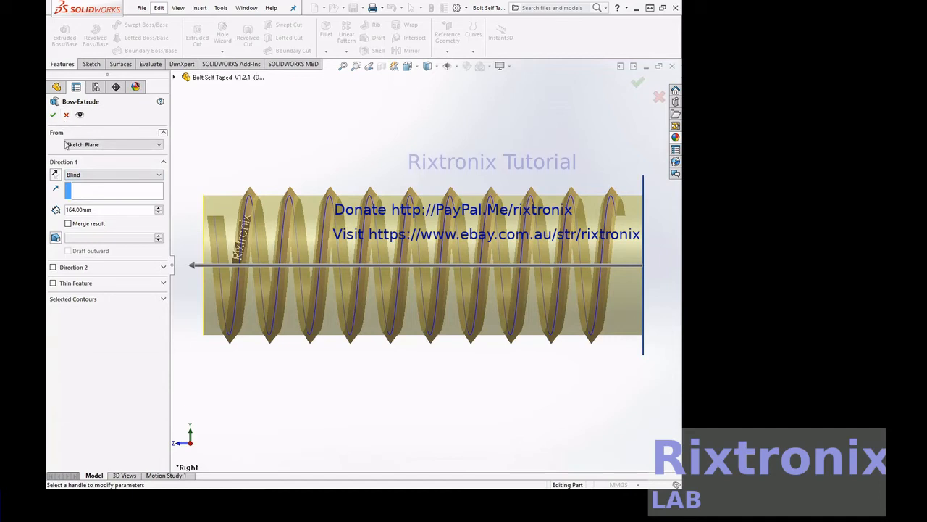
left_click(54, 114)
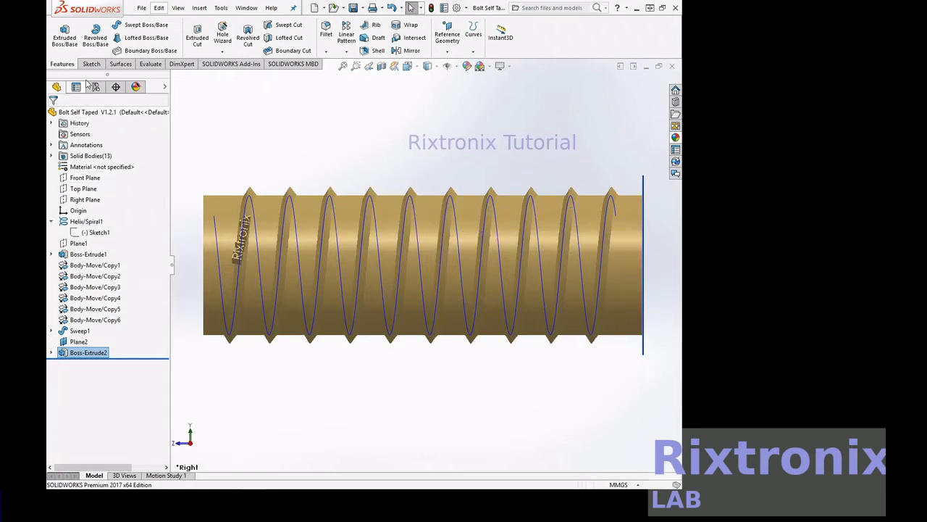
left_click(142, 8)
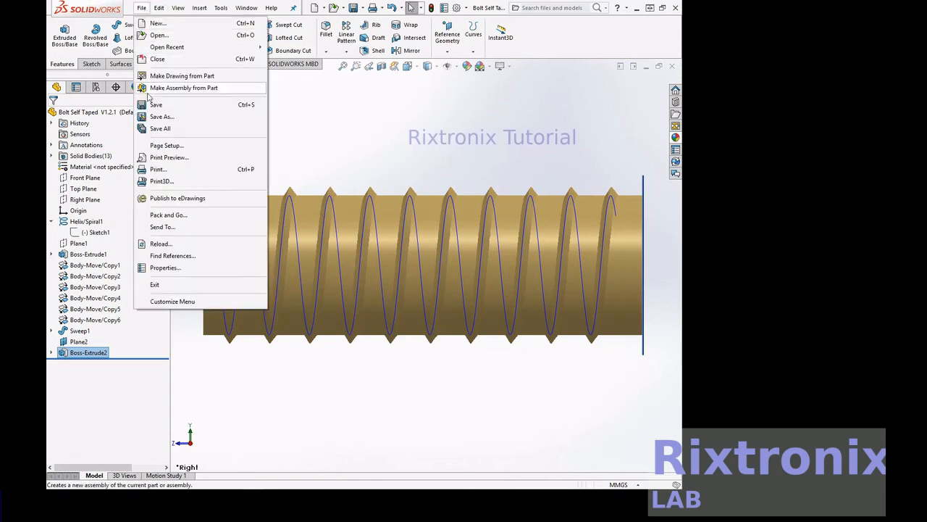
left_click(147, 102)
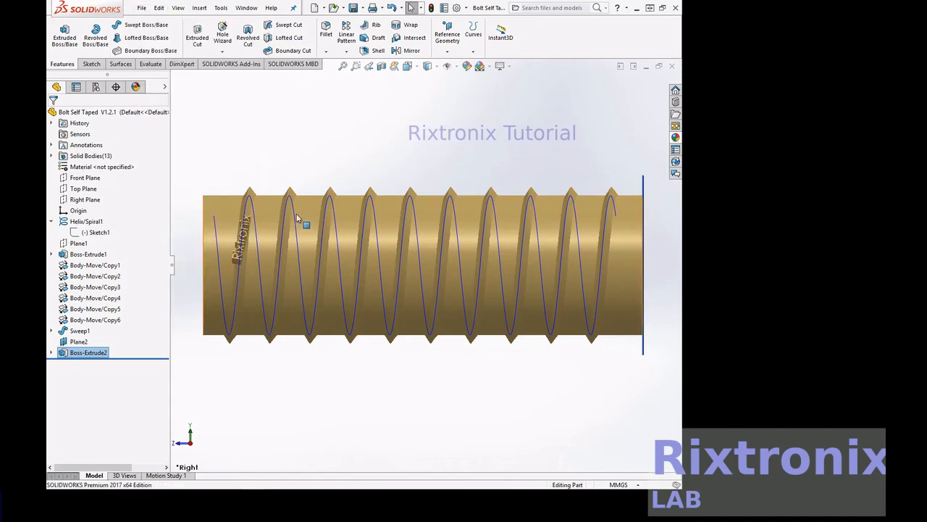
Step: Sketch a hexagon with an inscribed circle of about 70 mm diameter, centred on the origin on the Front Plane, and inspect it from the right side
left_click(100, 177)
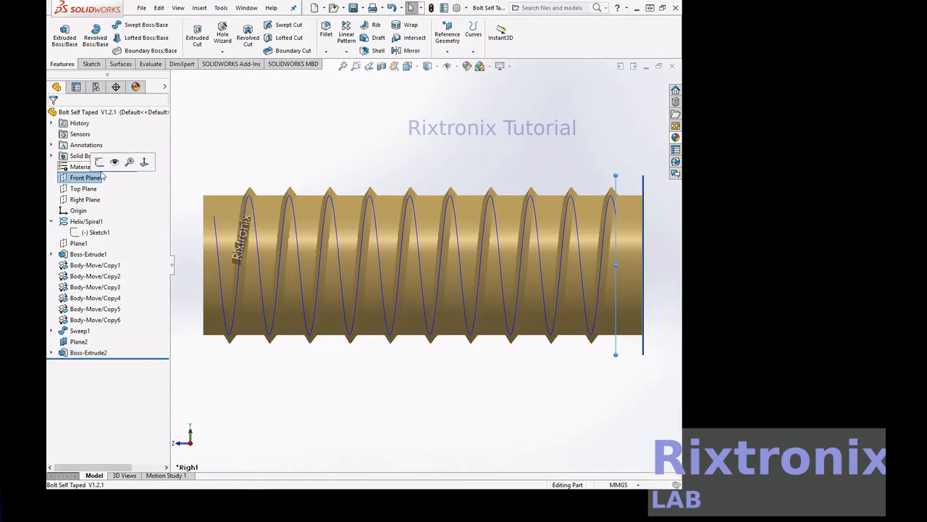
left_click(145, 161)
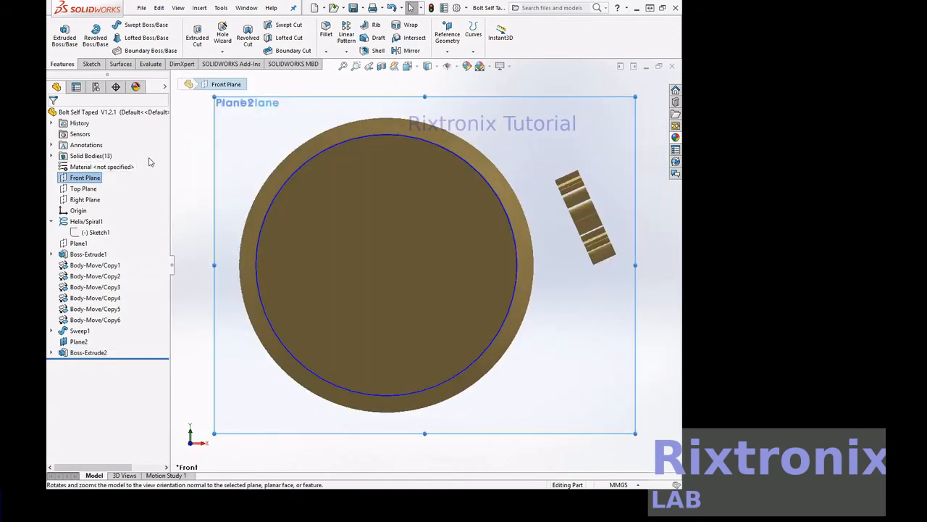
left_click(99, 65)
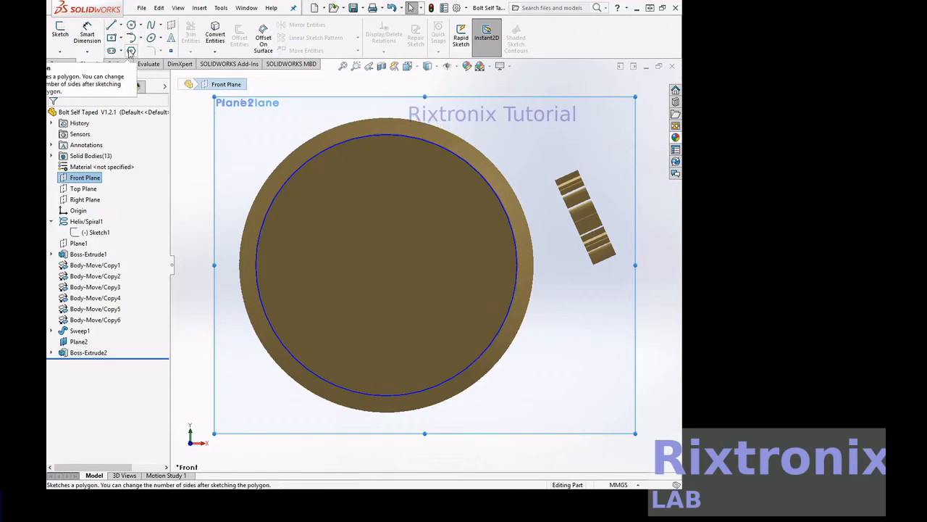
left_click(131, 53)
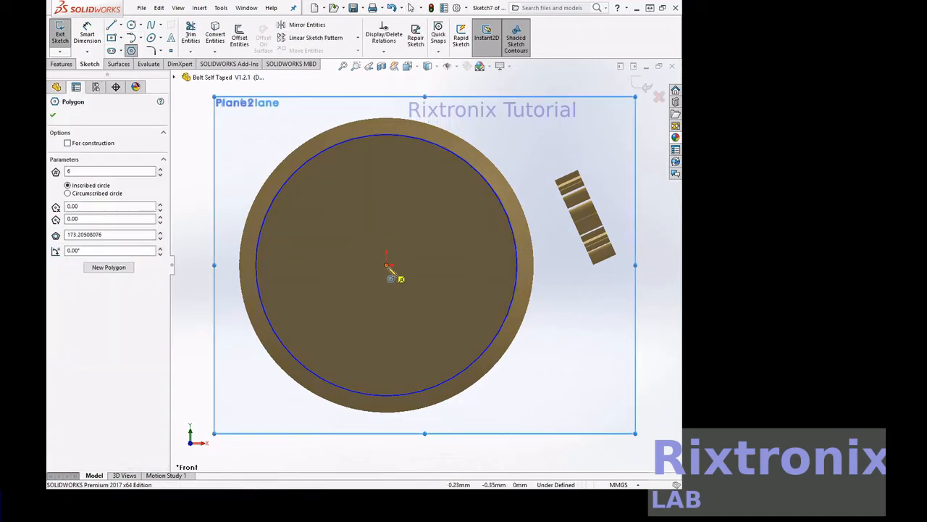
left_click(388, 265)
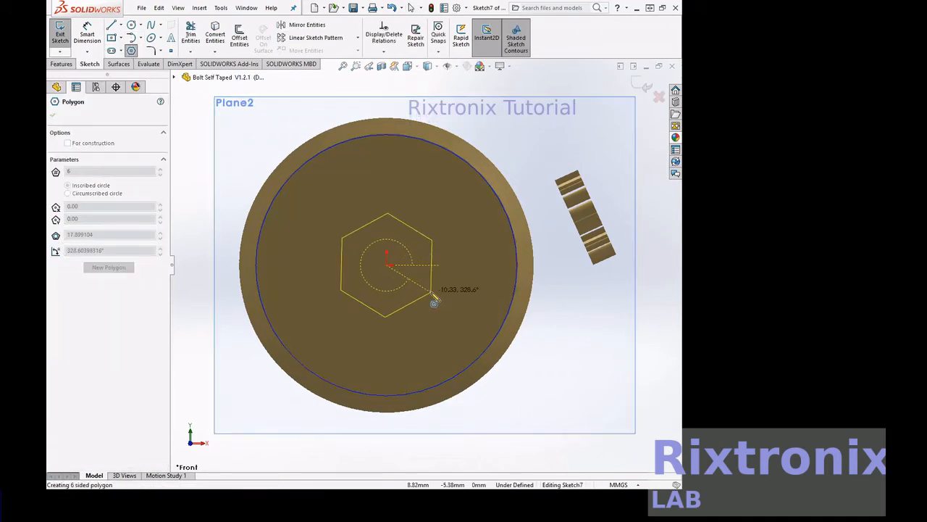
left_click(585, 328)
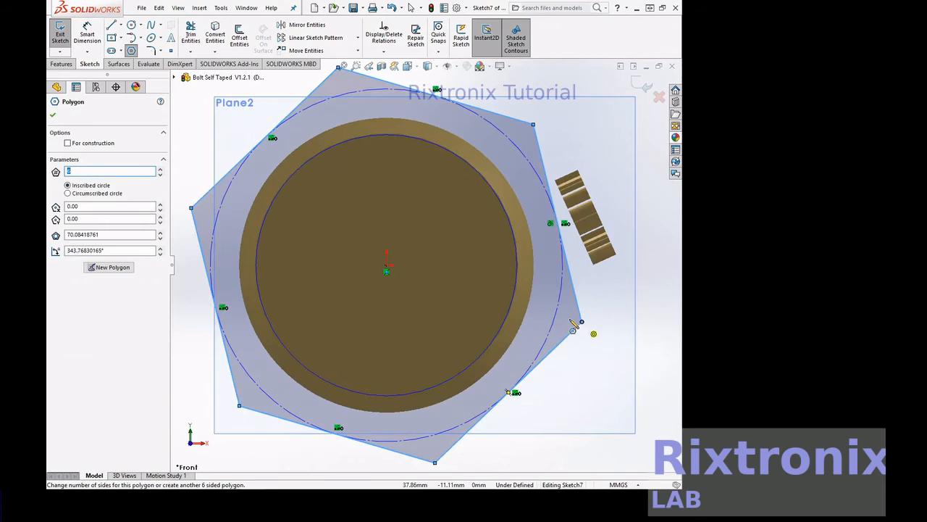
left_click(52, 115)
left_click(60, 33)
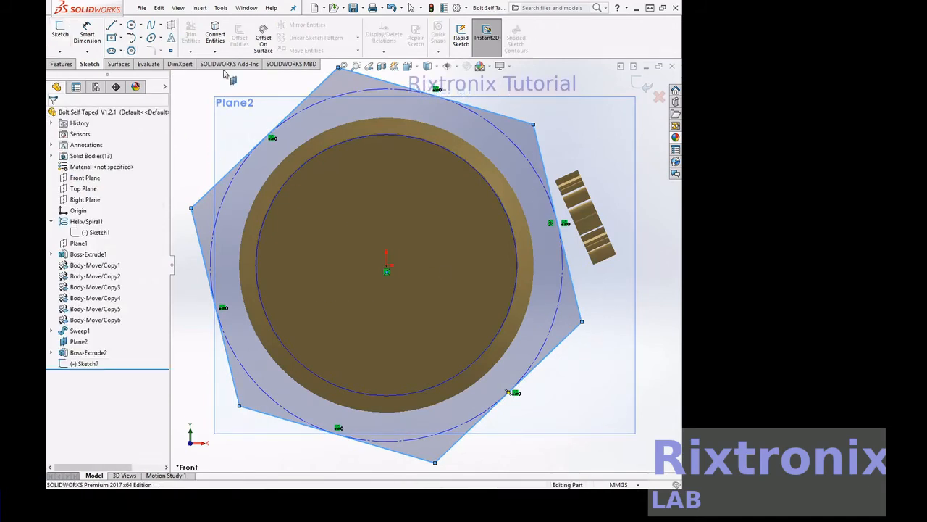
left_click(224, 73)
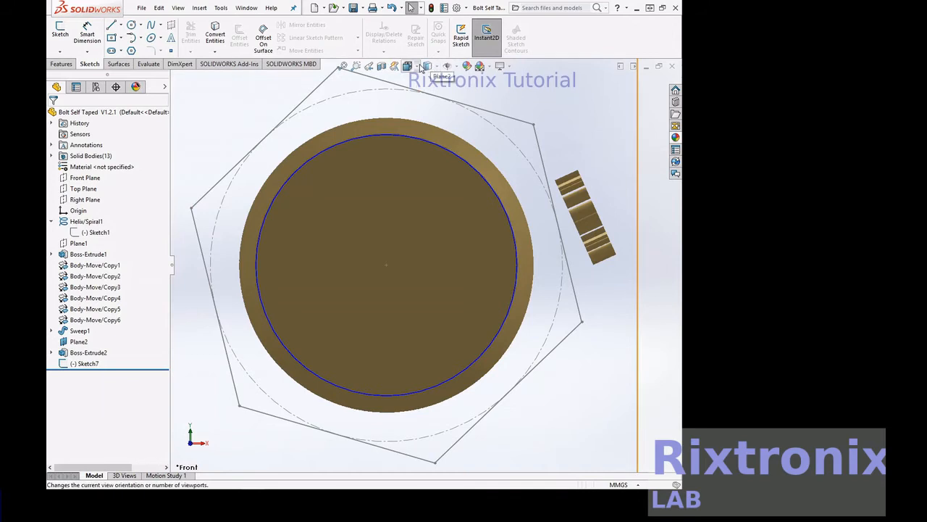
left_click(421, 67)
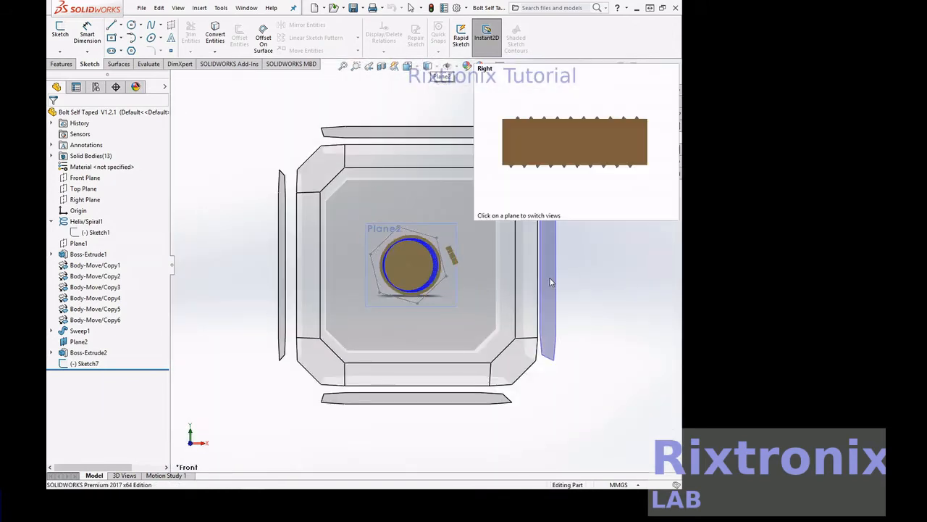
left_click(549, 276)
left_click(556, 265)
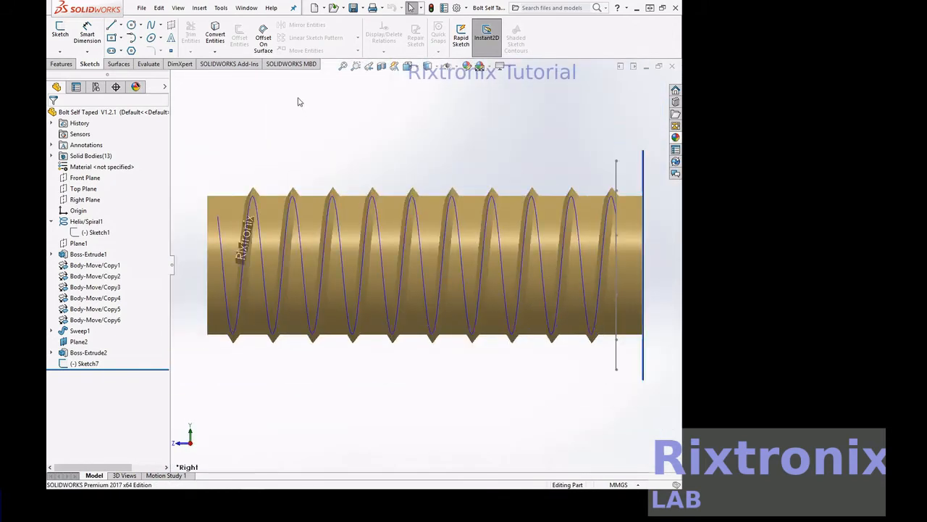
Step: Delete the hexagon sketch that was drawn on the Front Plane
left_click(94, 363)
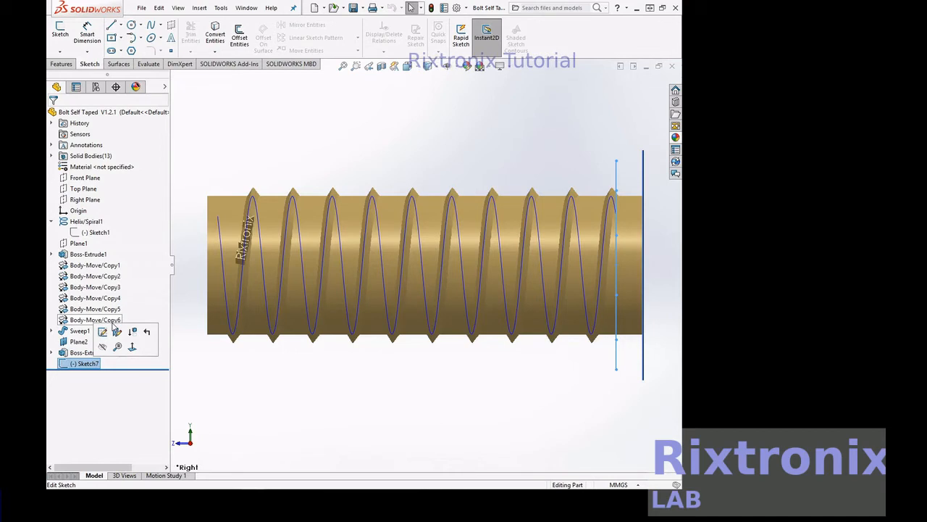
right_click(89, 366)
left_click(117, 379)
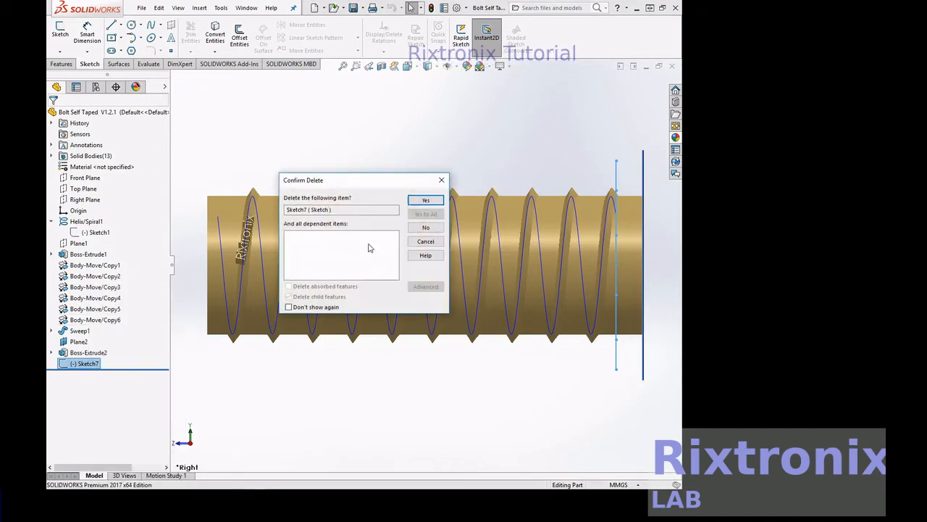
left_click(412, 202)
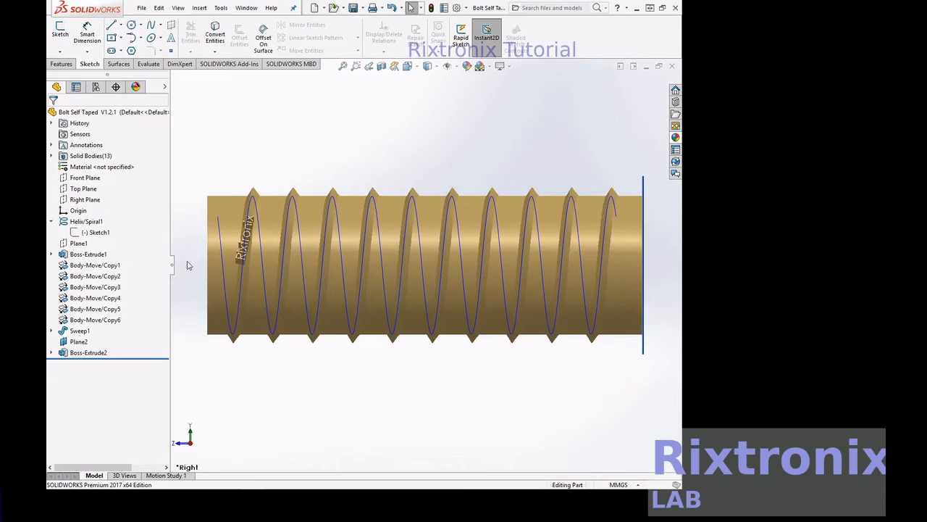
Step: Sketch a hexagon with an inscribed circle of about 70.8 mm diameter, centred on the origin on Plane2, and close the sketch
left_click(88, 343)
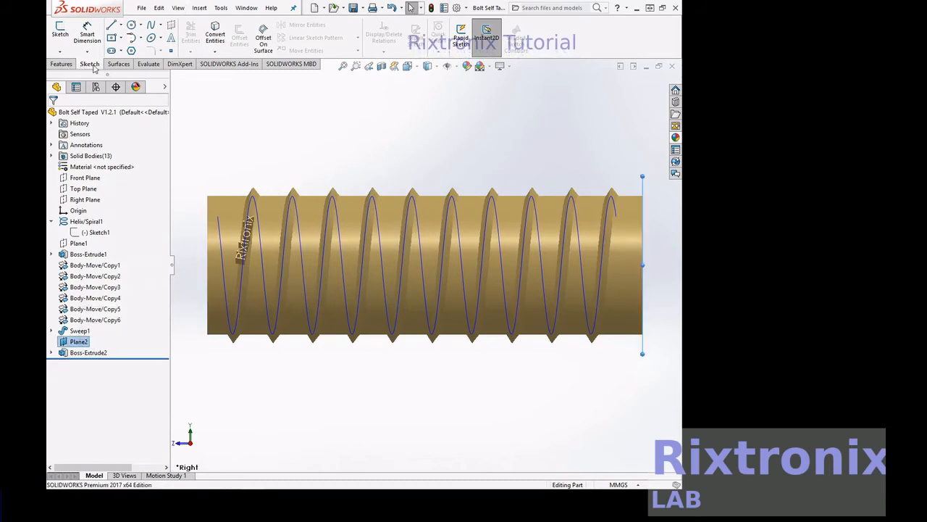
right_click(78, 342)
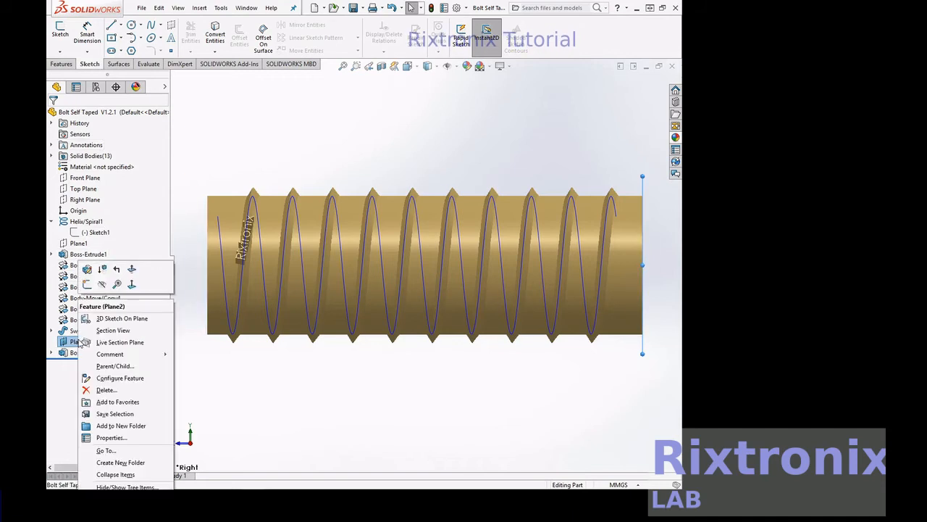
left_click(132, 271)
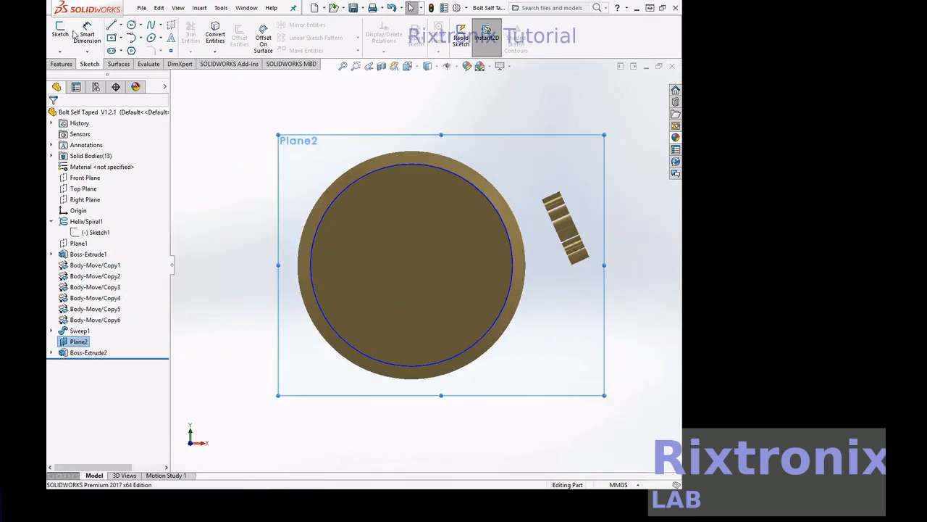
left_click(131, 50)
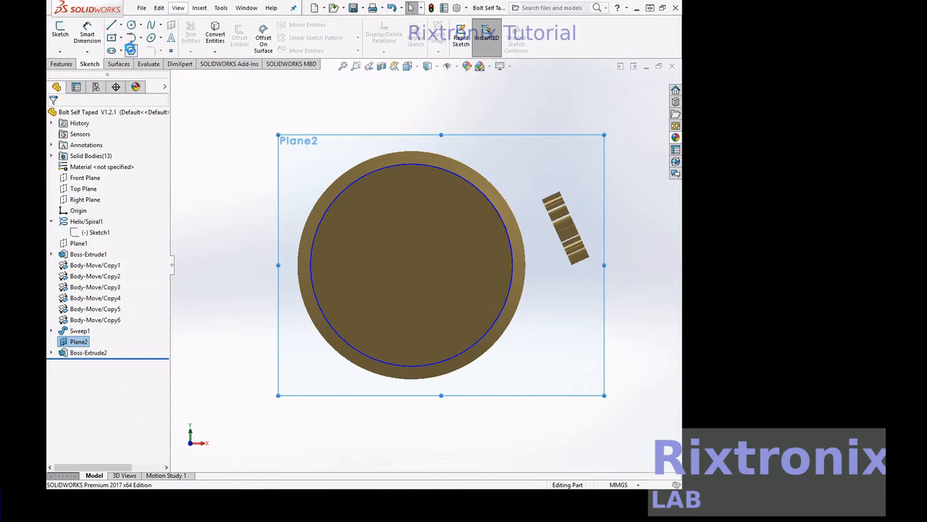
left_click(413, 262)
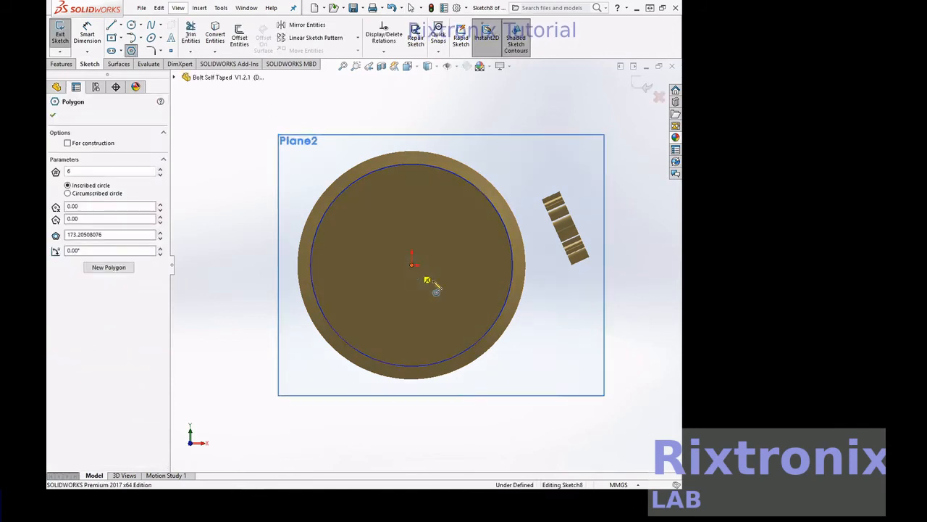
left_click(569, 295)
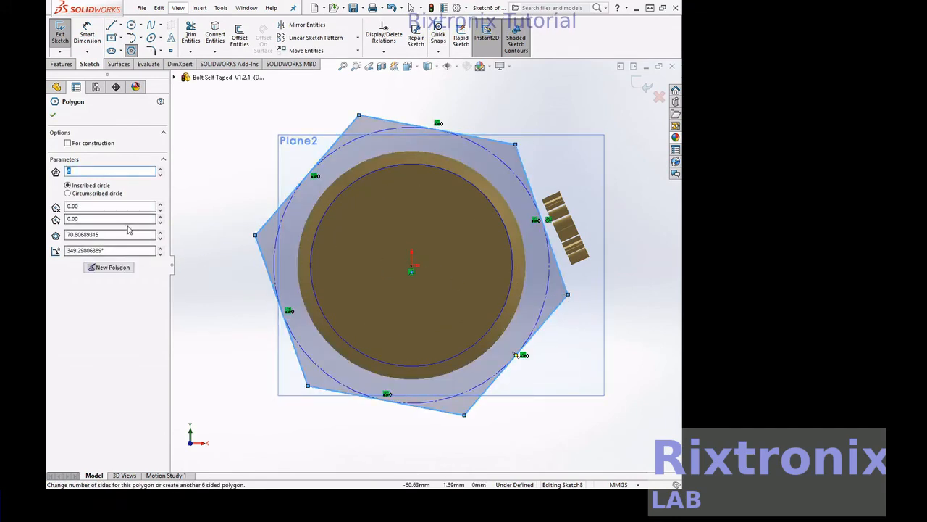
left_click(54, 114)
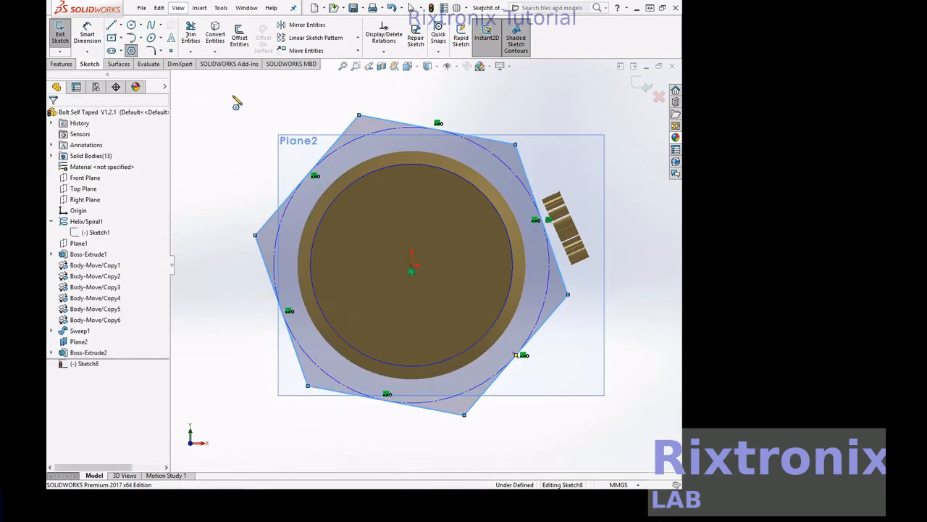
left_click(64, 42)
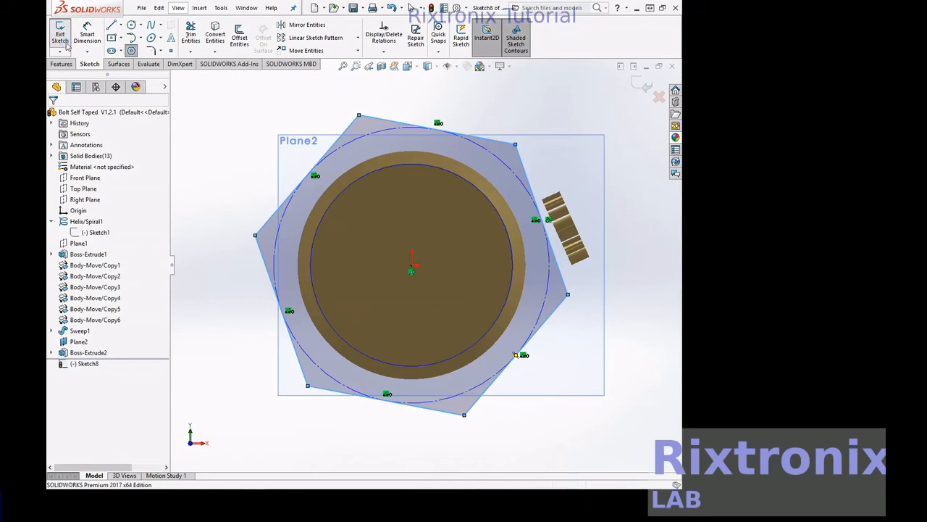
Step: Extrude the hexagon sketch as a blind boss 35 mm deep, reversed away from the shank, with merge result turned off
left_click(414, 67)
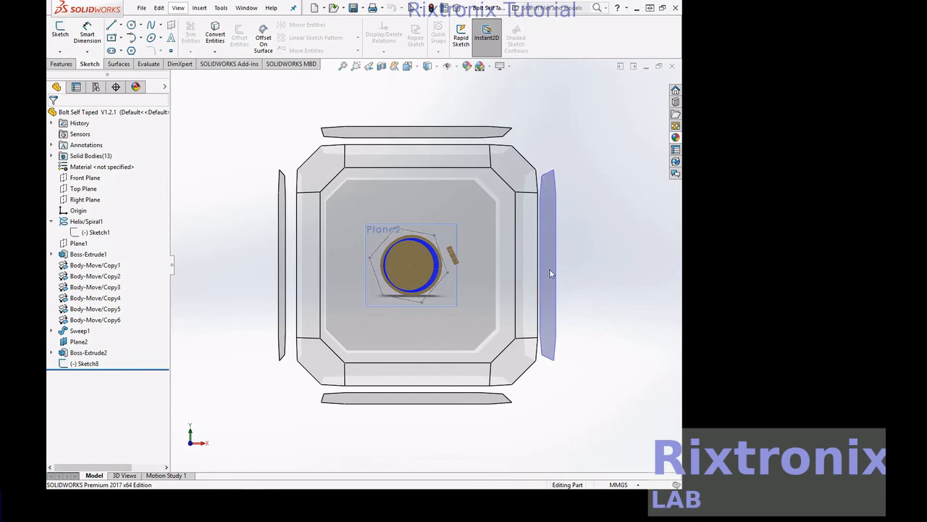
left_click(549, 268)
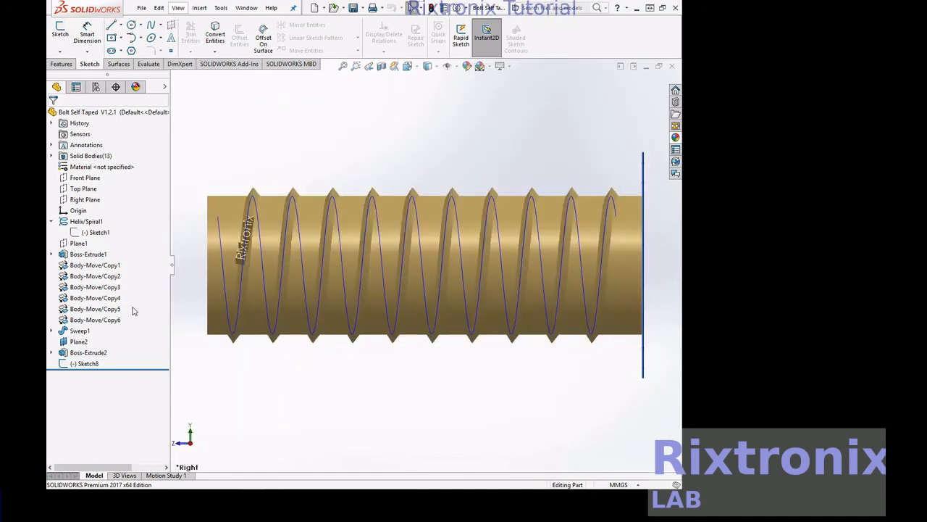
left_click(84, 363)
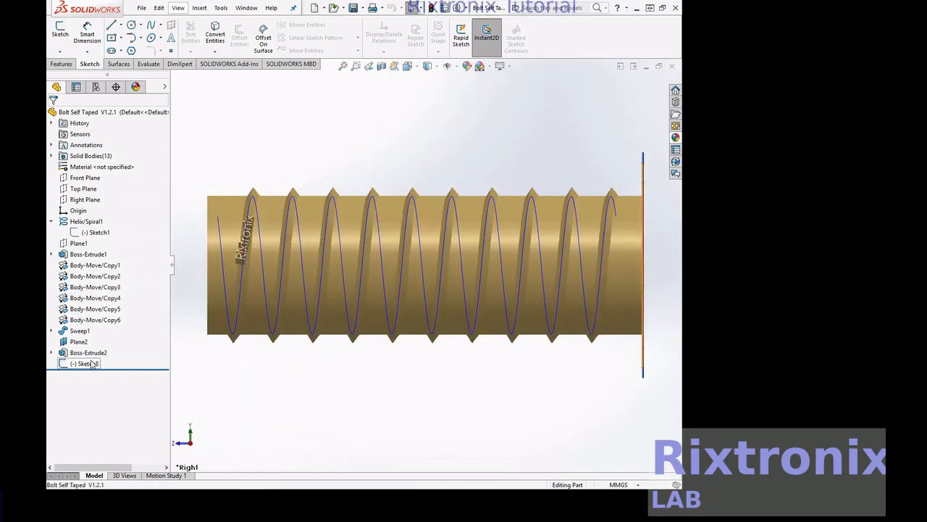
left_click(62, 63)
left_click(64, 35)
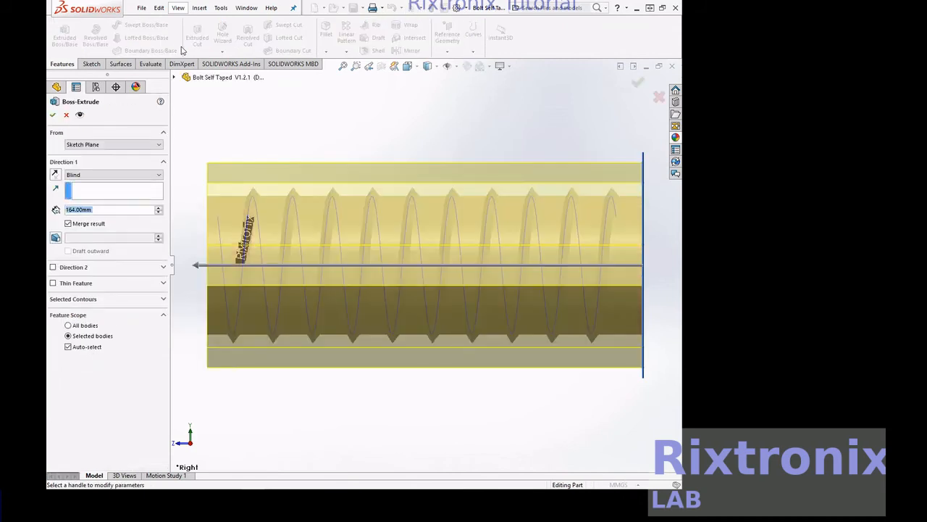
left_click(69, 224)
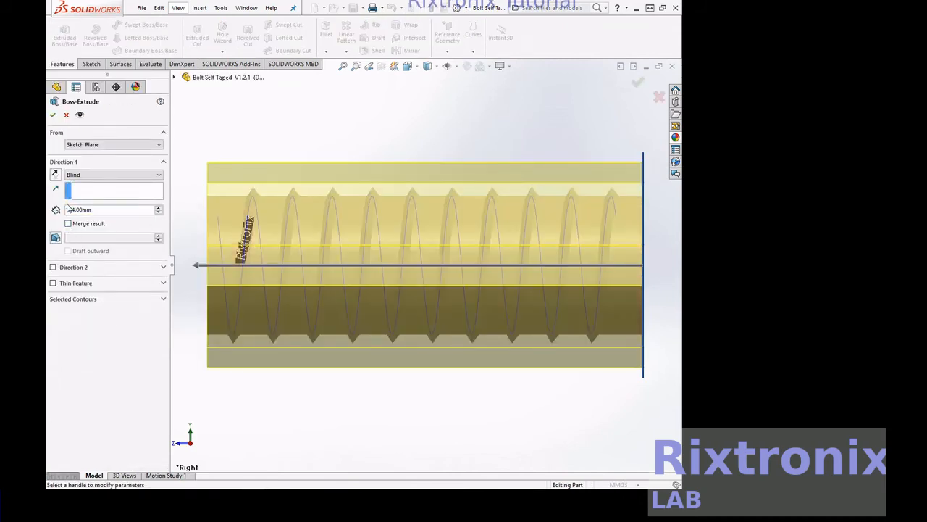
left_click(56, 176)
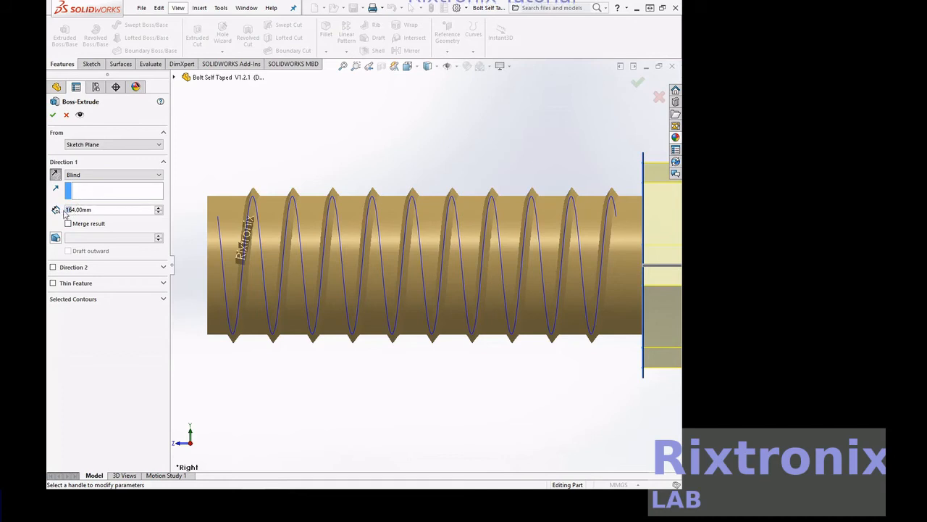
type("35")
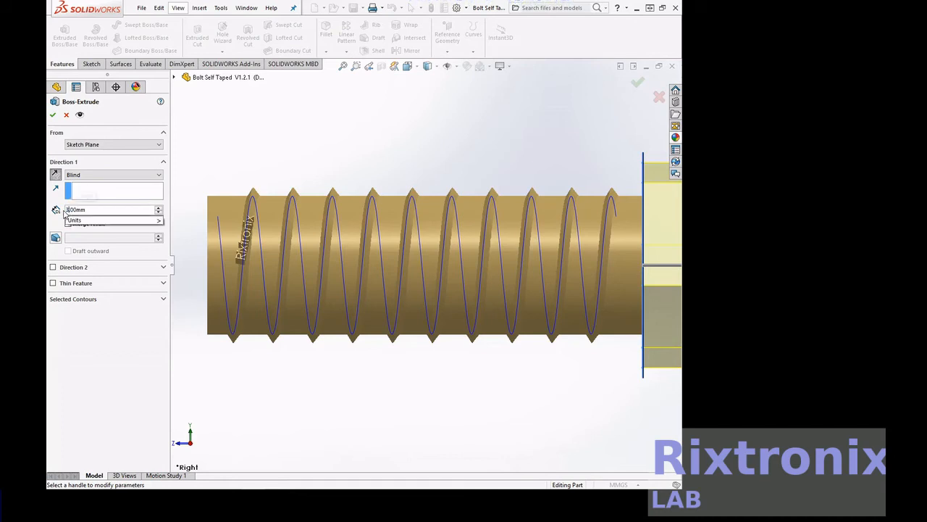
left_click(127, 334)
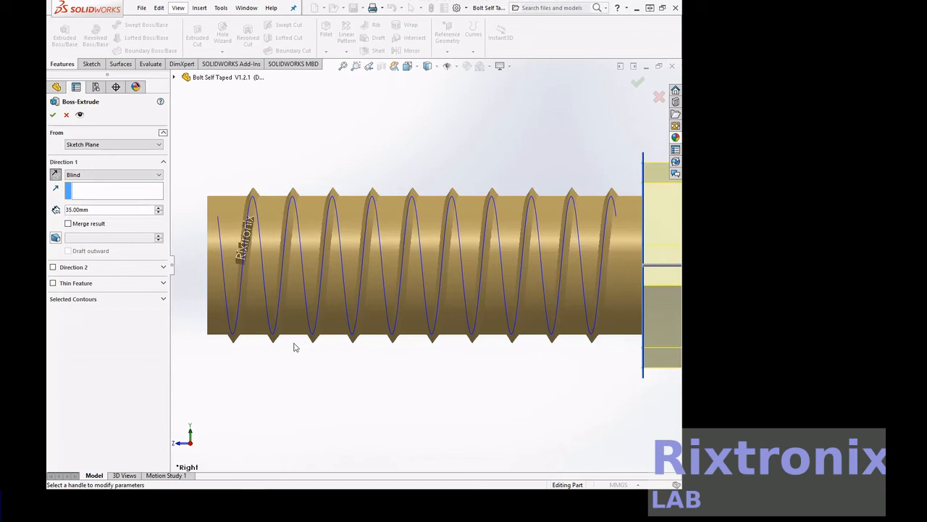
left_click(343, 66)
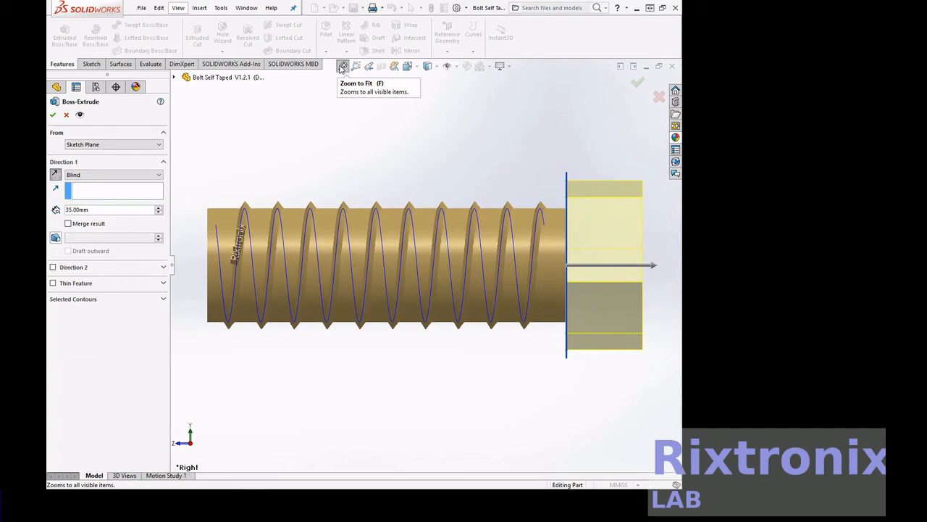
left_click(55, 115)
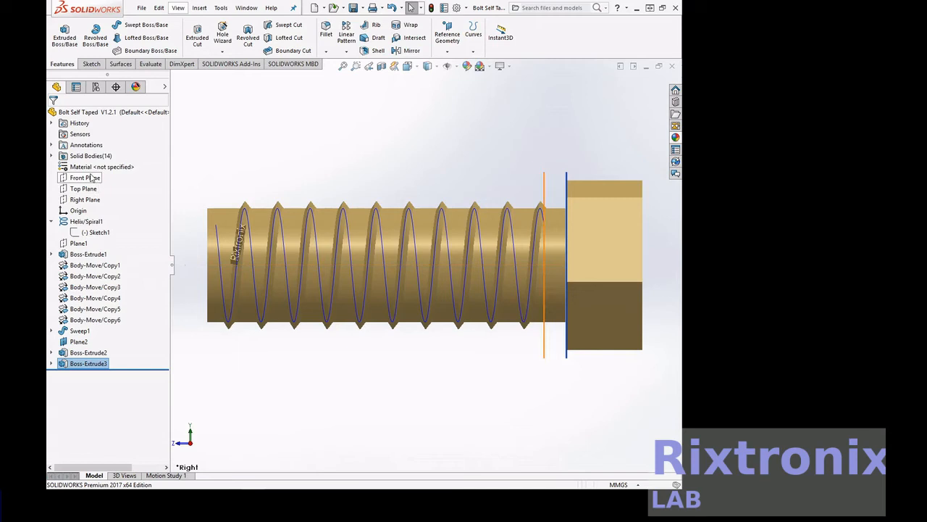
Step: Sketch a pointed tip on the Right Plane with two sloped lines, each about 48 mm long, from the shank's end corners to its axis
left_click(85, 199)
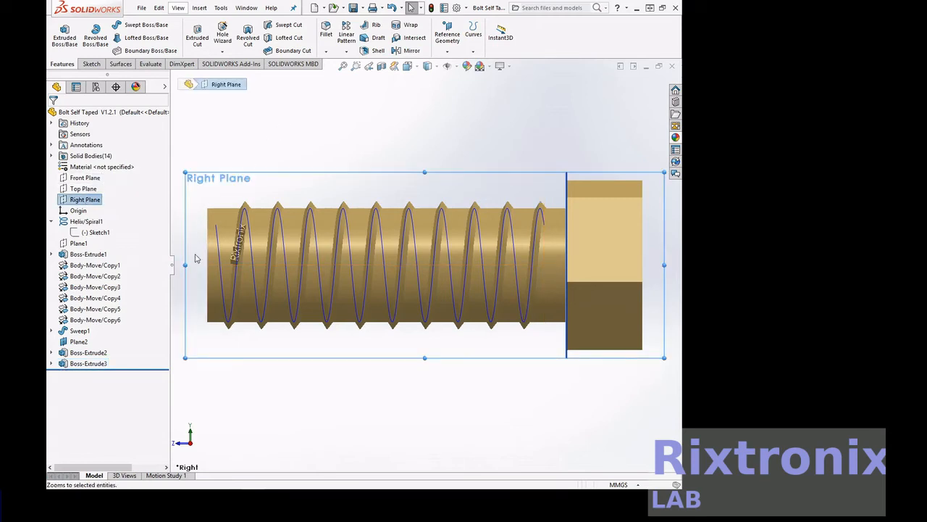
key("ctrl+8")
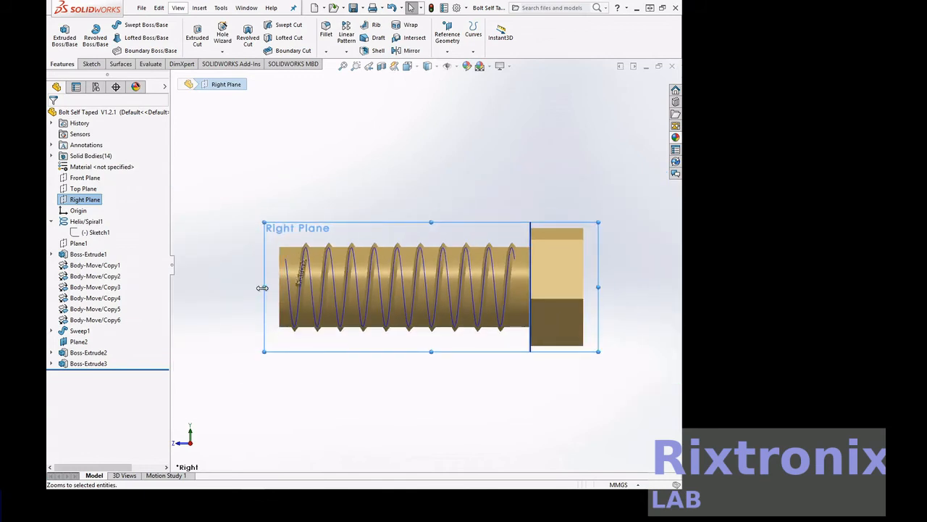
left_click_drag(254, 288, 206, 287)
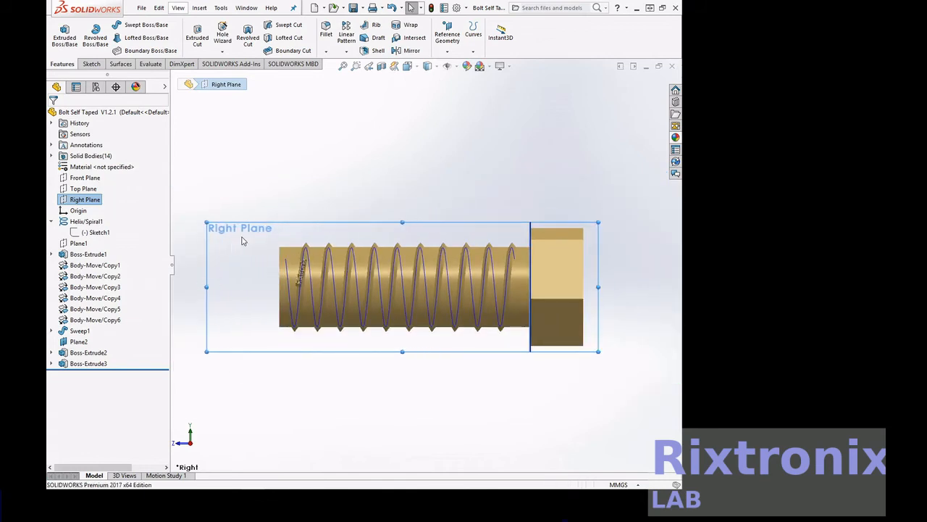
left_click(91, 64)
left_click(111, 26)
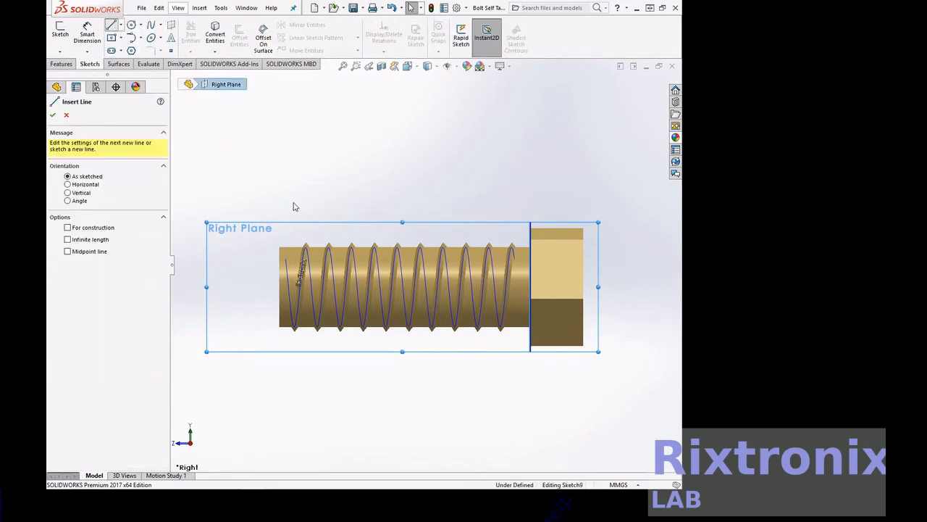
left_click(279, 249)
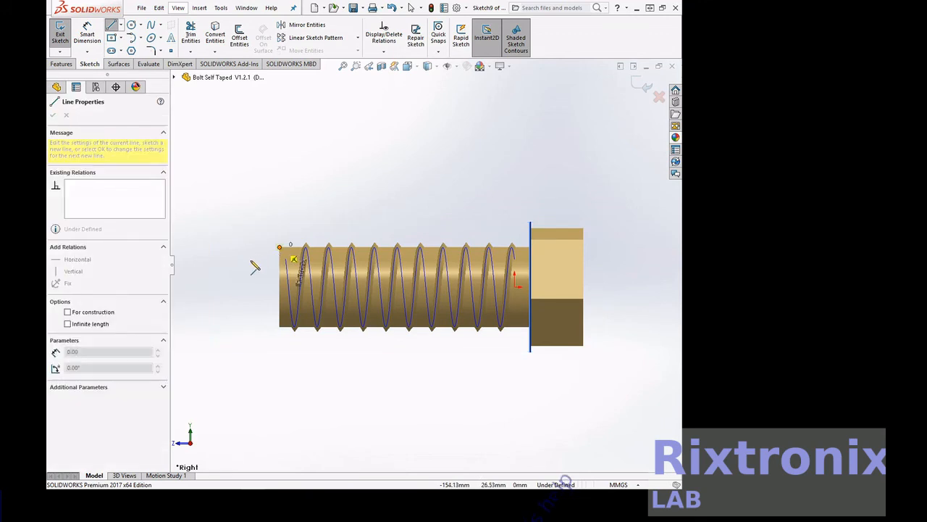
left_click(219, 287)
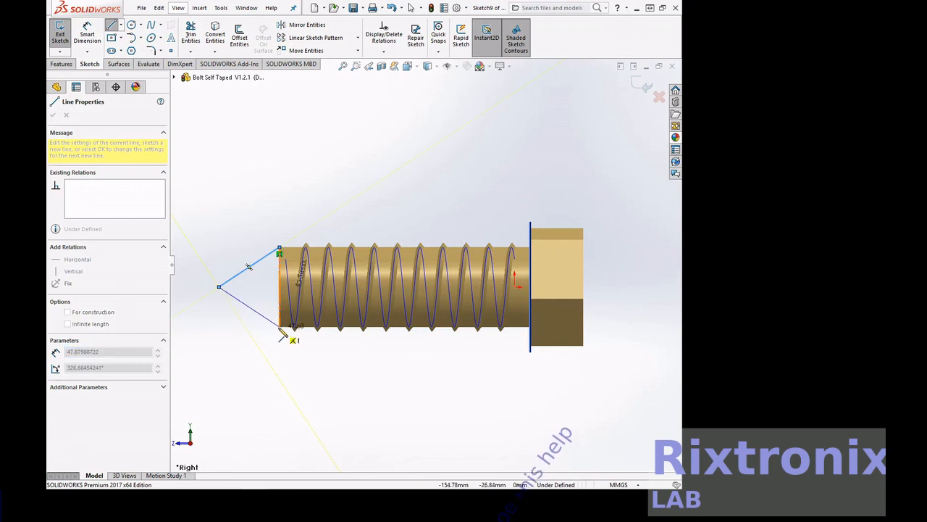
left_click(280, 327)
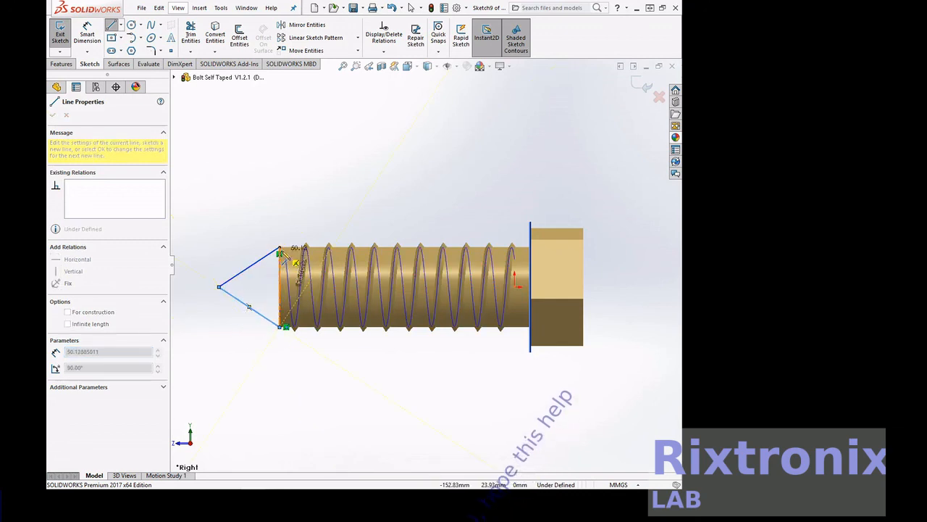
key("Escape")
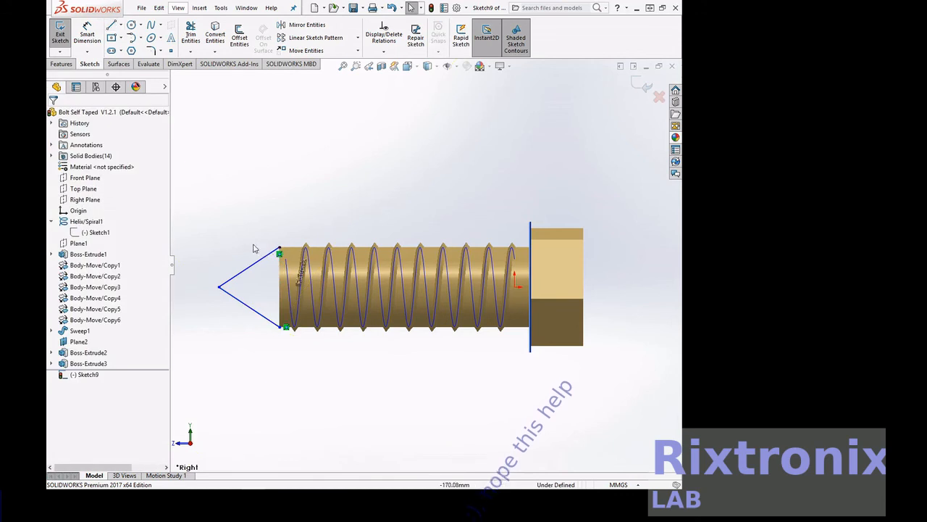
Step: Replace the lower sloped line with a horizontal axis line and a vertical line about 26.2 mm long to close a triangular profile, and finish the sketch
left_click(245, 304)
key("Delete")
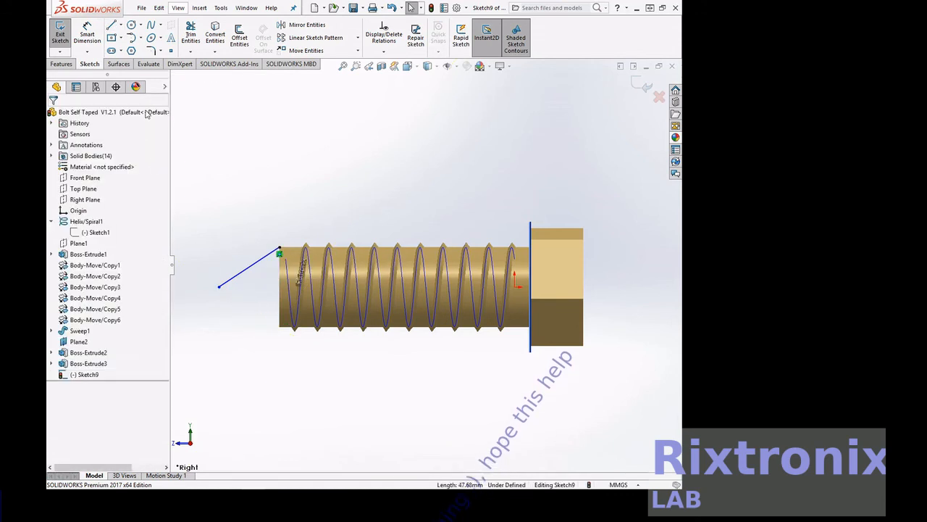
left_click(110, 24)
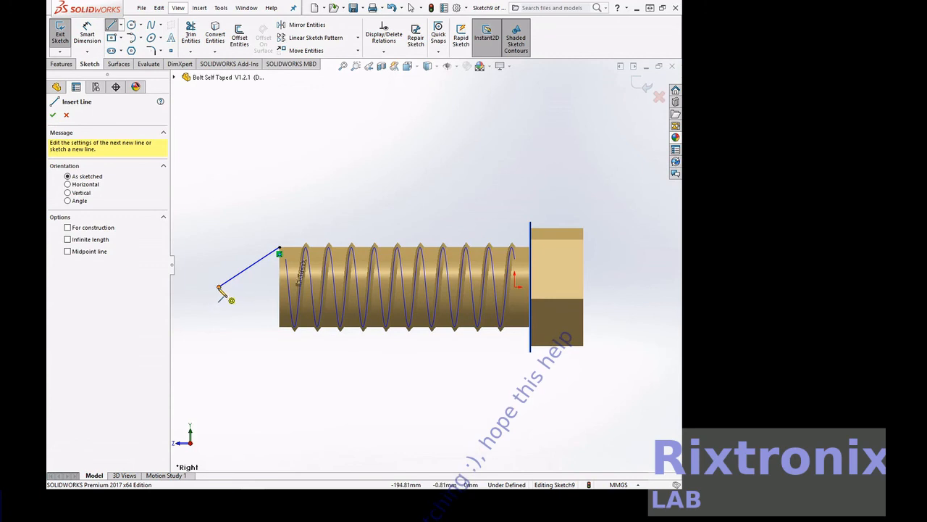
left_click(218, 287)
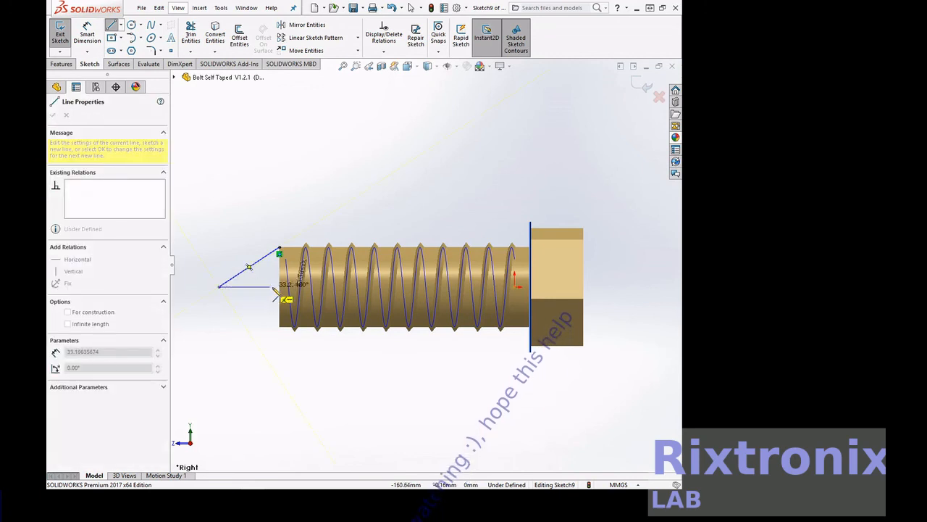
left_click(279, 286)
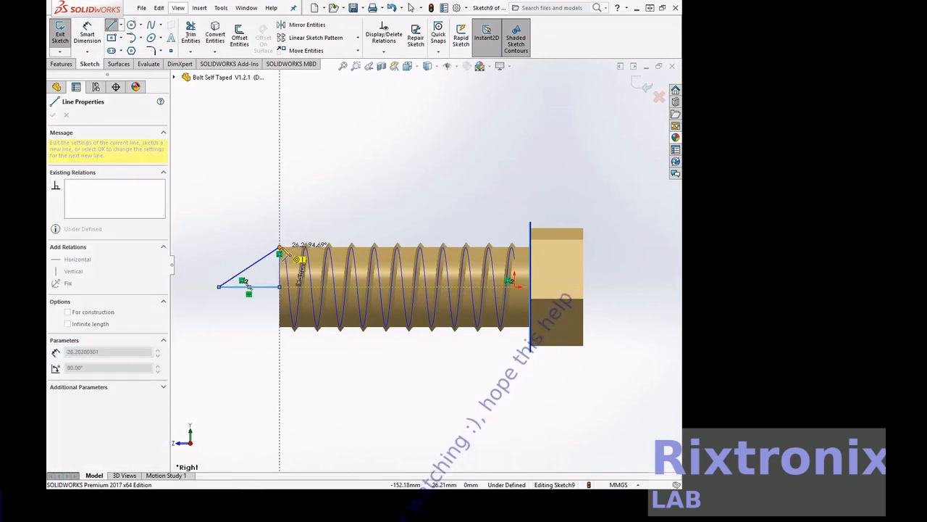
left_click(279, 249)
key("Escape")
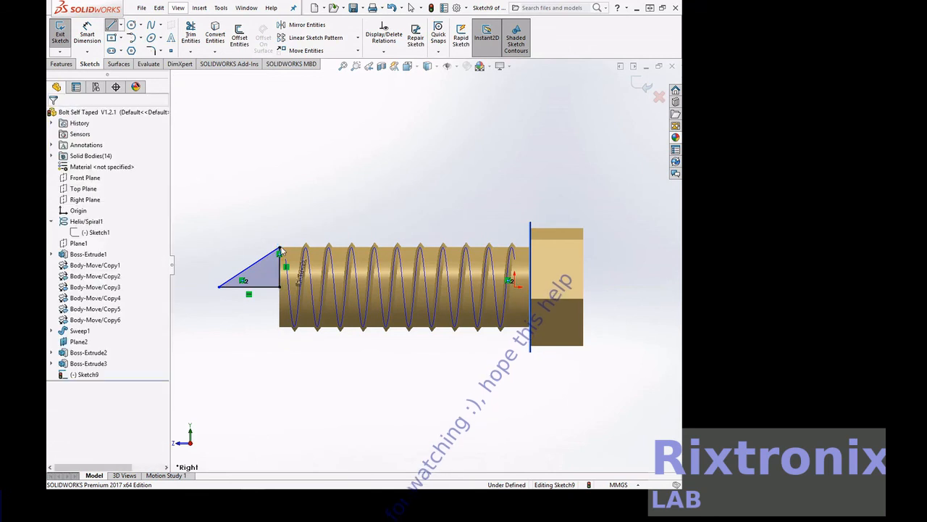
left_click(60, 33)
left_click(84, 374)
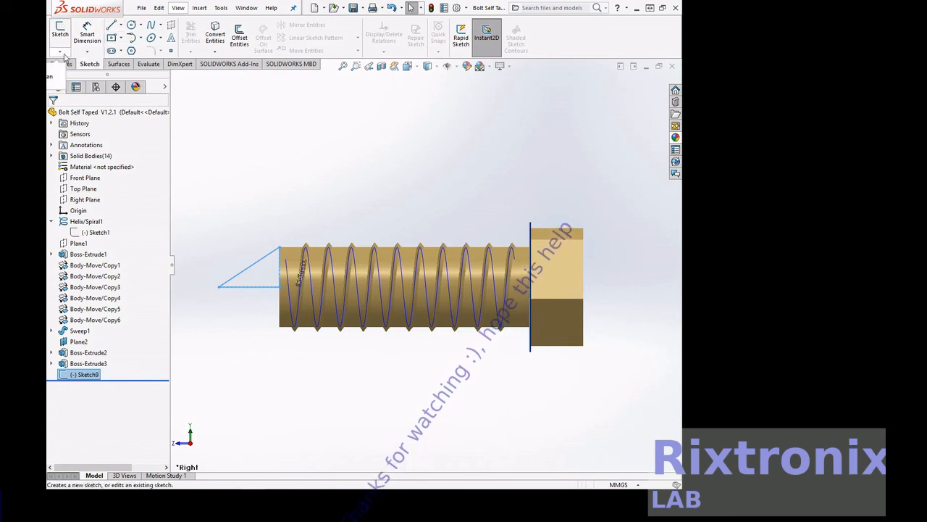
Step: Revolve the triangular tip sketch 360 degrees about its horizontal line as a boss with merge result on, and save the part
left_click(61, 64)
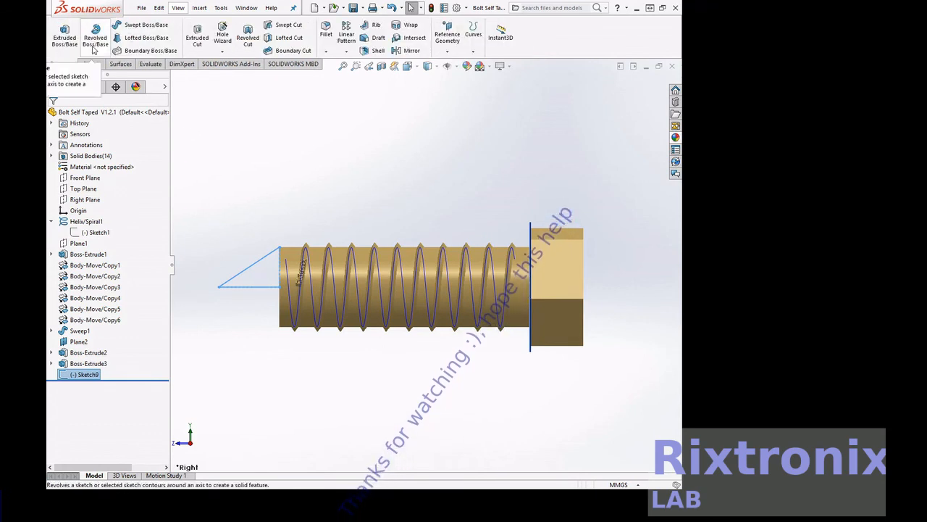
left_click(94, 49)
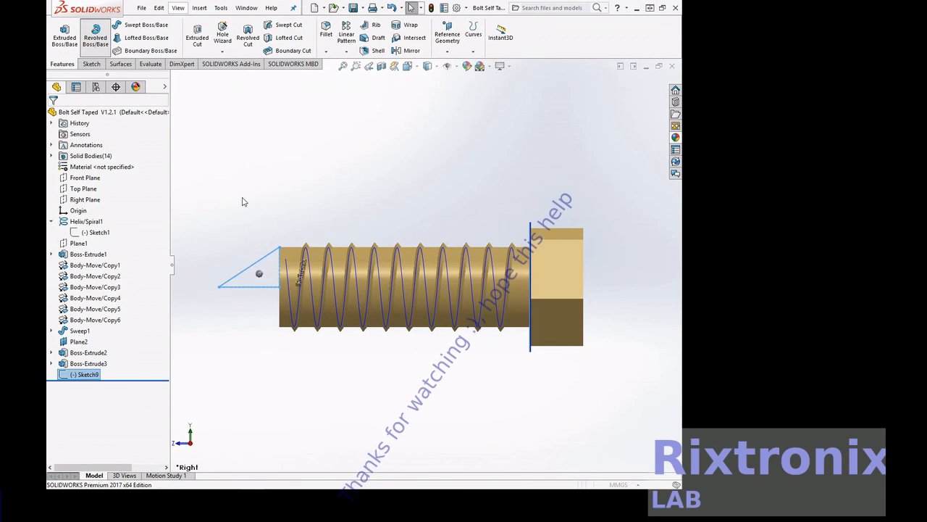
left_click(258, 287)
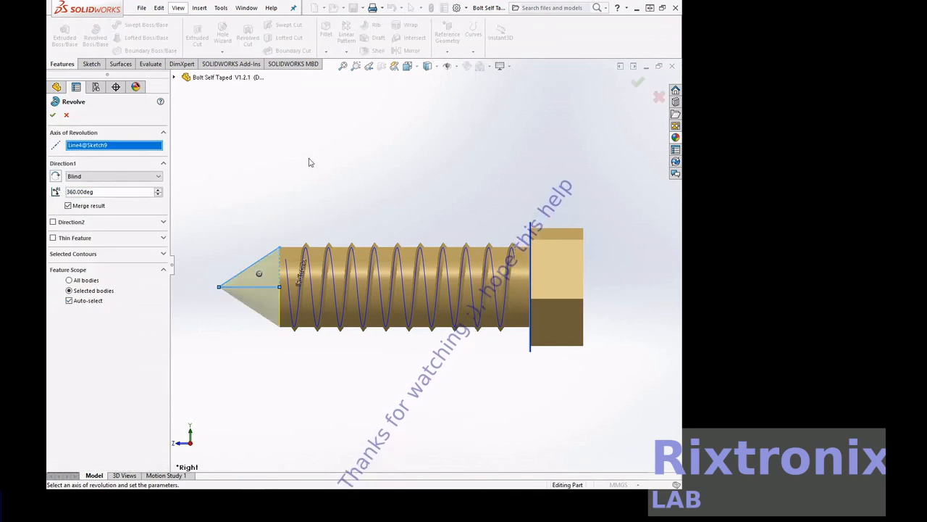
left_click(54, 115)
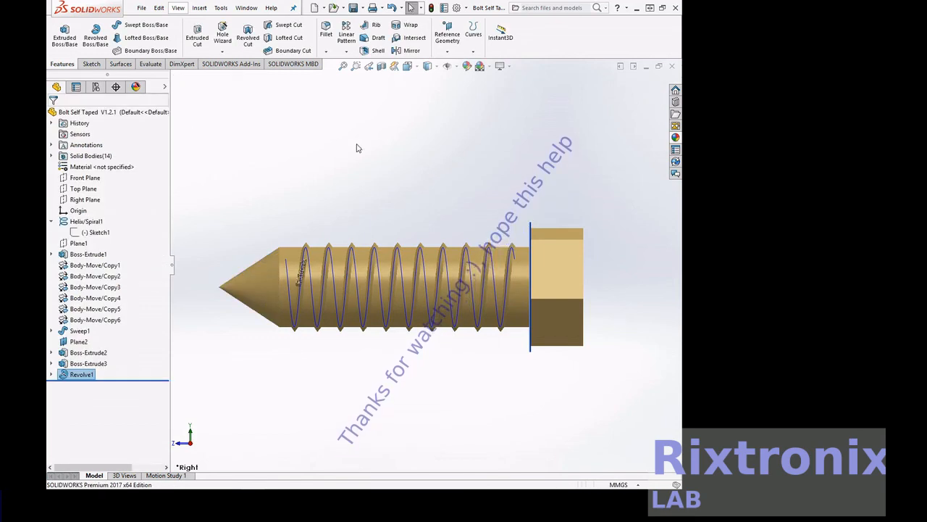
left_click(142, 8)
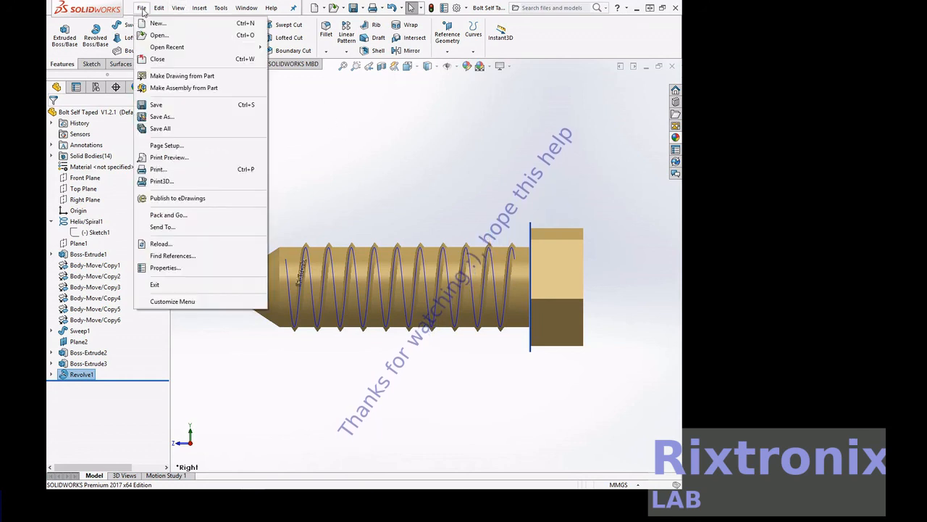
left_click(155, 105)
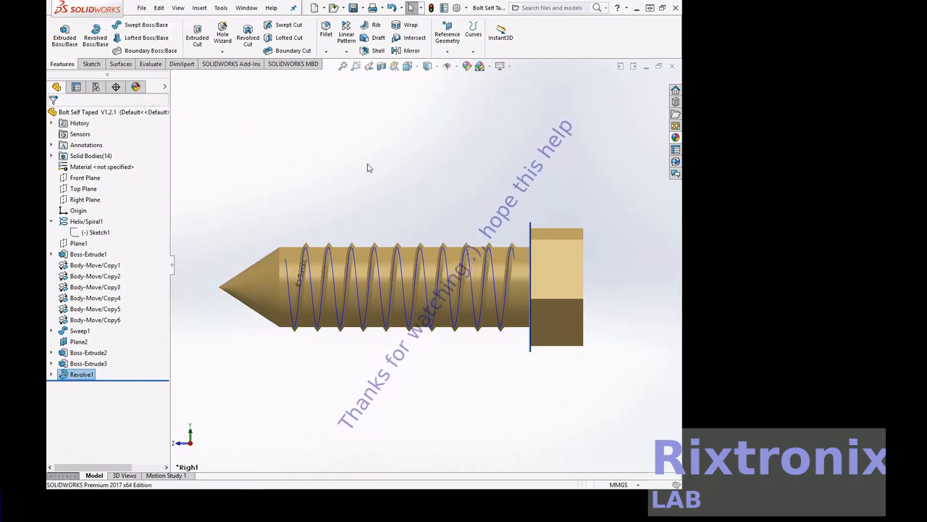